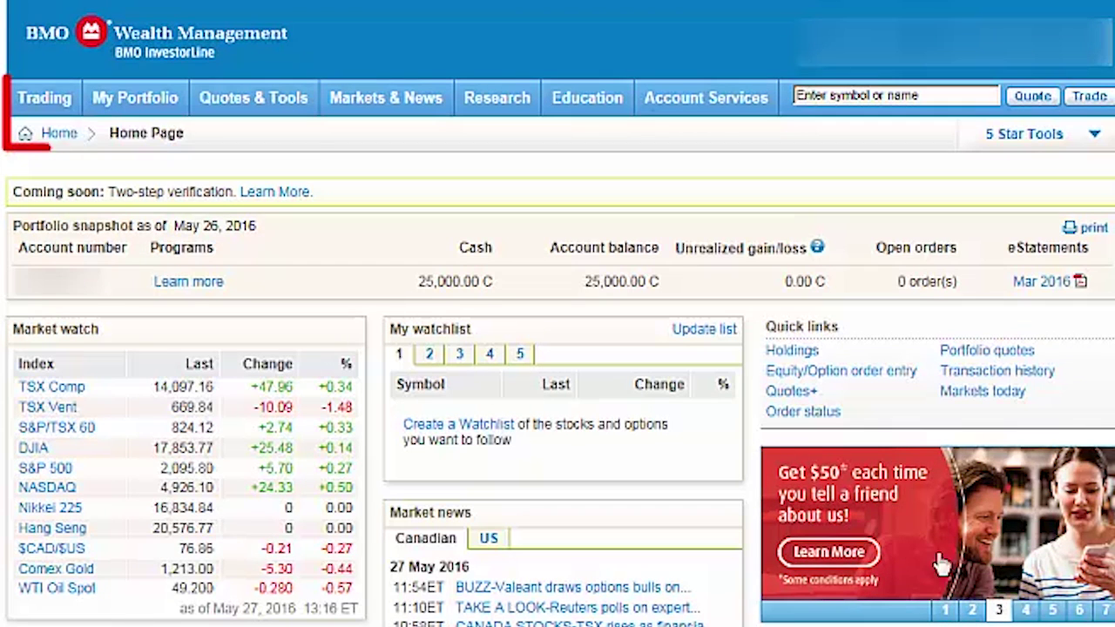
Step: Go to the Equities order entry page through the Trading menu
left_click(54, 98)
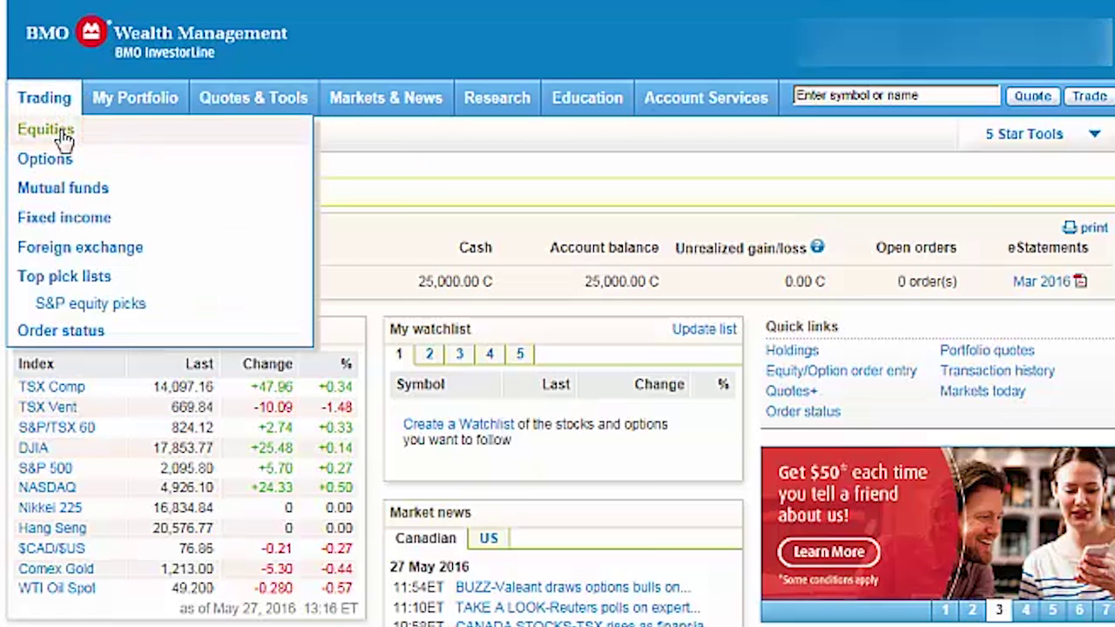
left_click(45, 130)
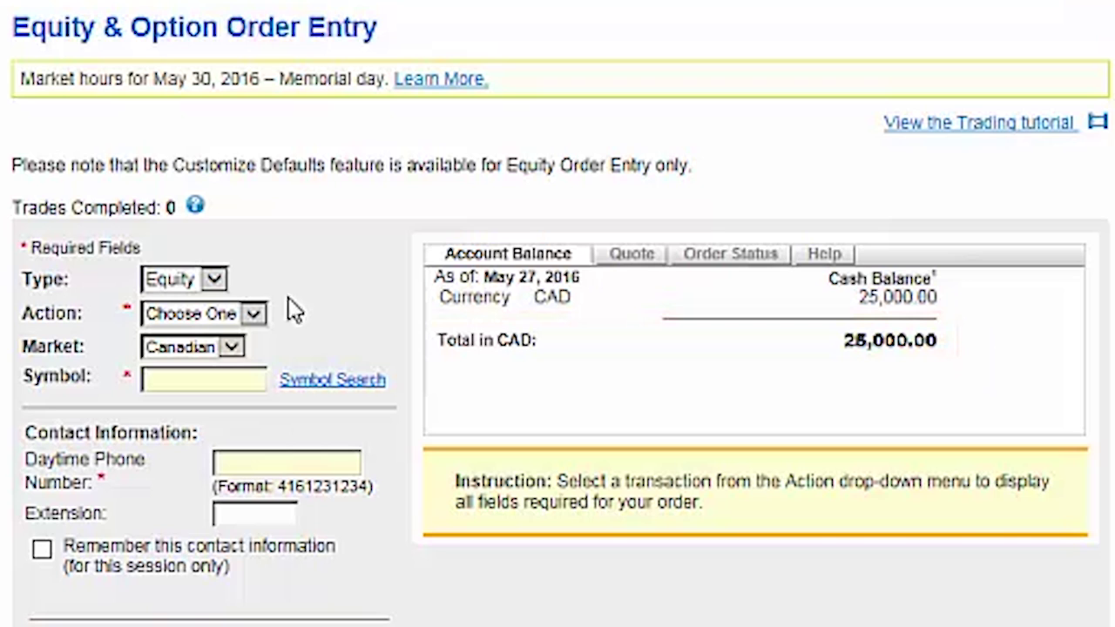
Step: Start a Buy order for VCN and load its quote, showing a $28.53 ask
left_click(254, 316)
left_click(246, 334)
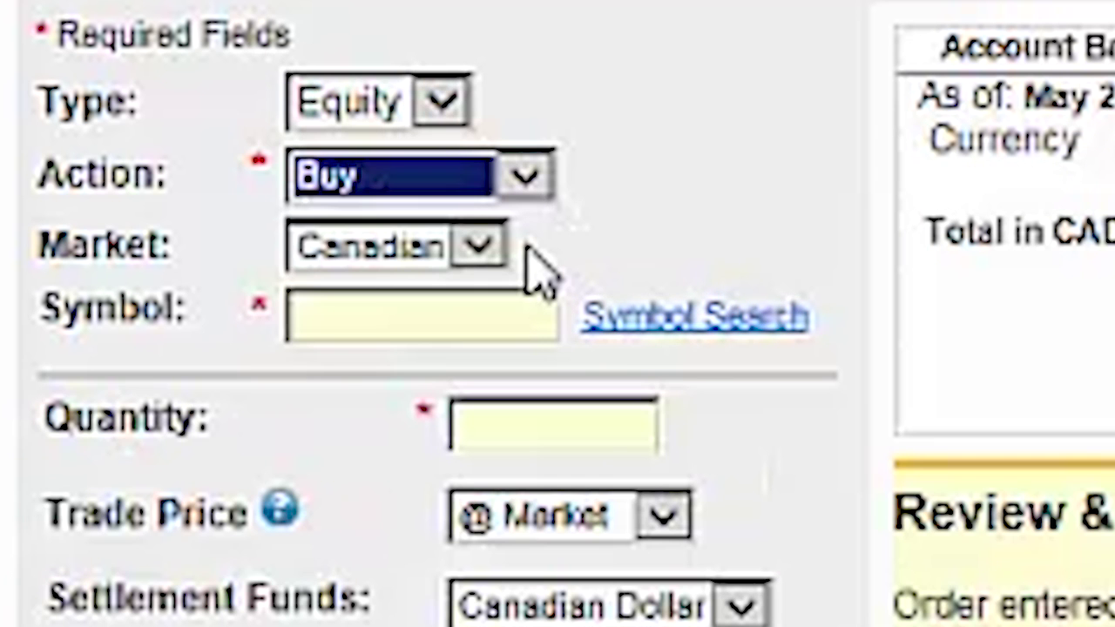
left_click(465, 316)
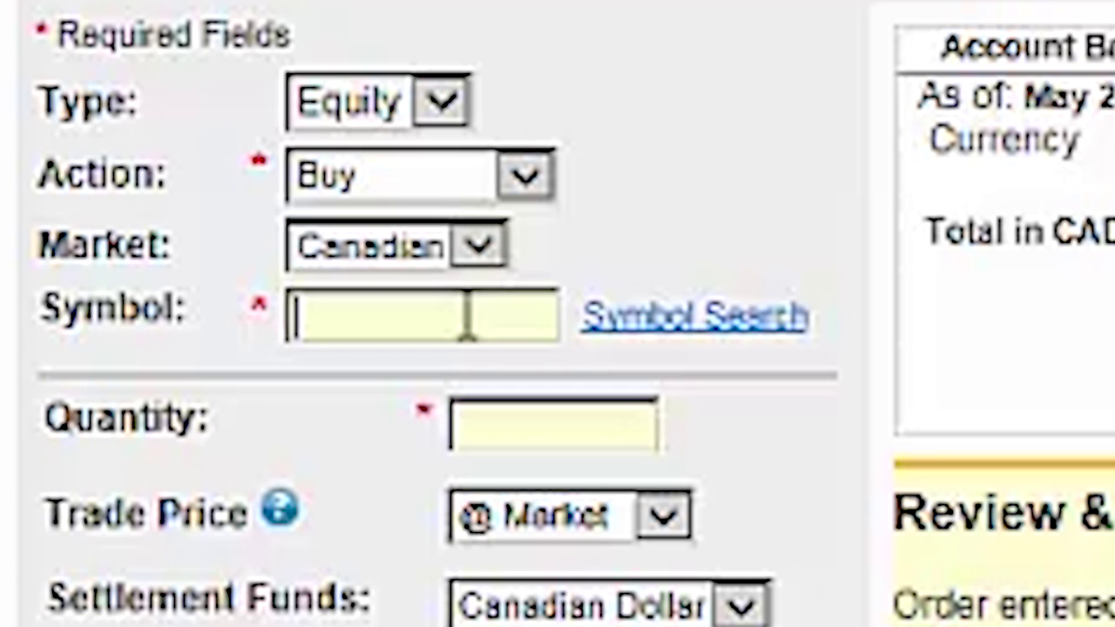
type("vcn")
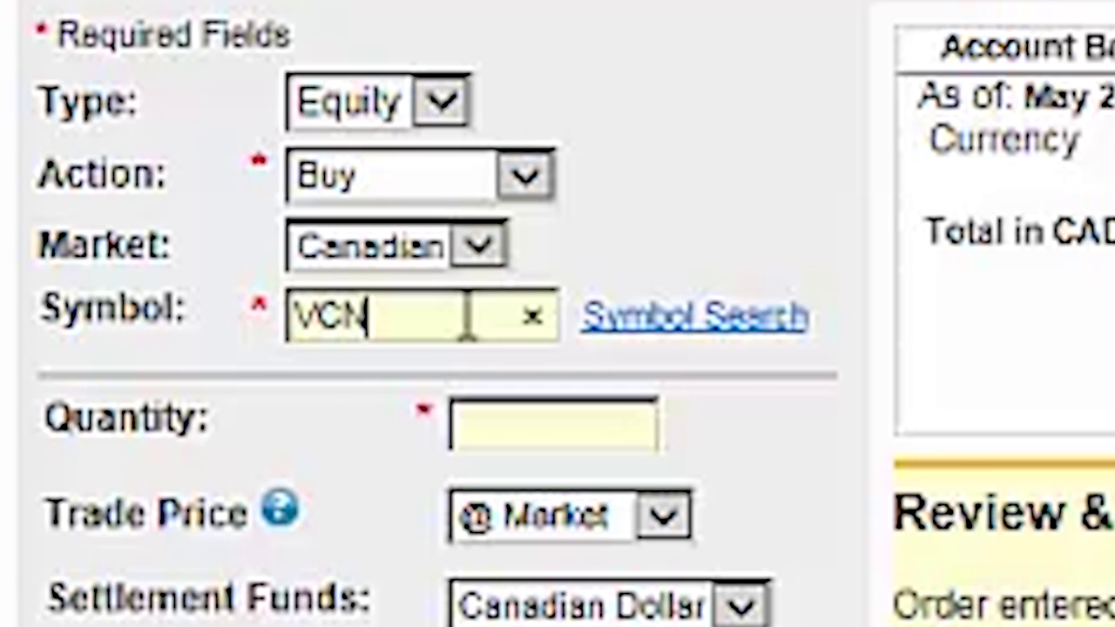
key("Tab")
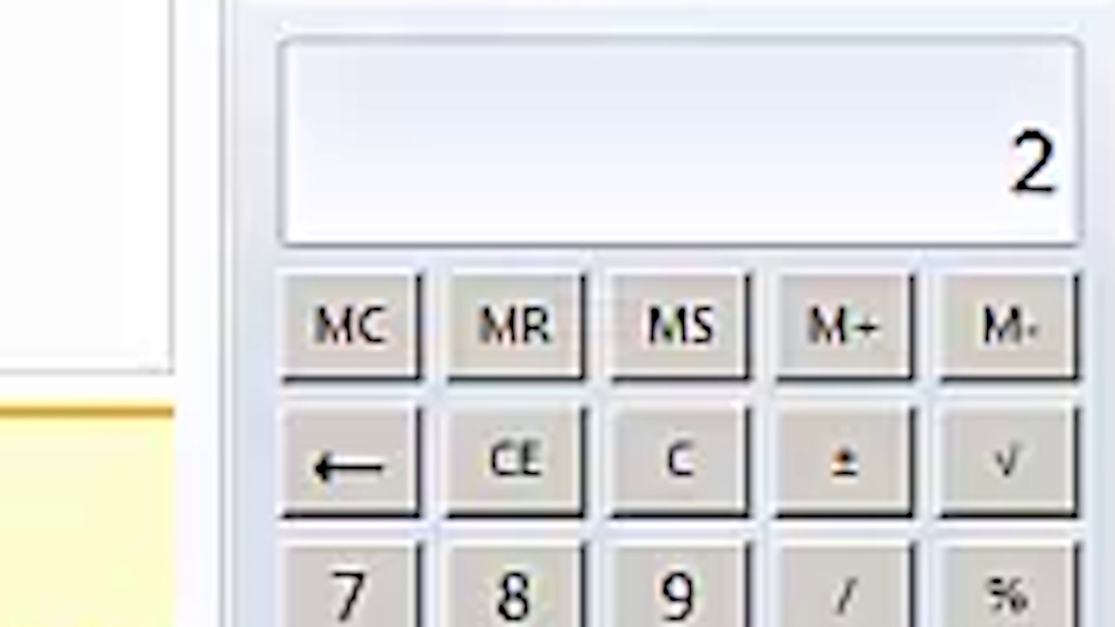
Step: In Calculator, compute (5000 − 9.95) ÷ 28.53, about 174.9 affordable units
type("5000")
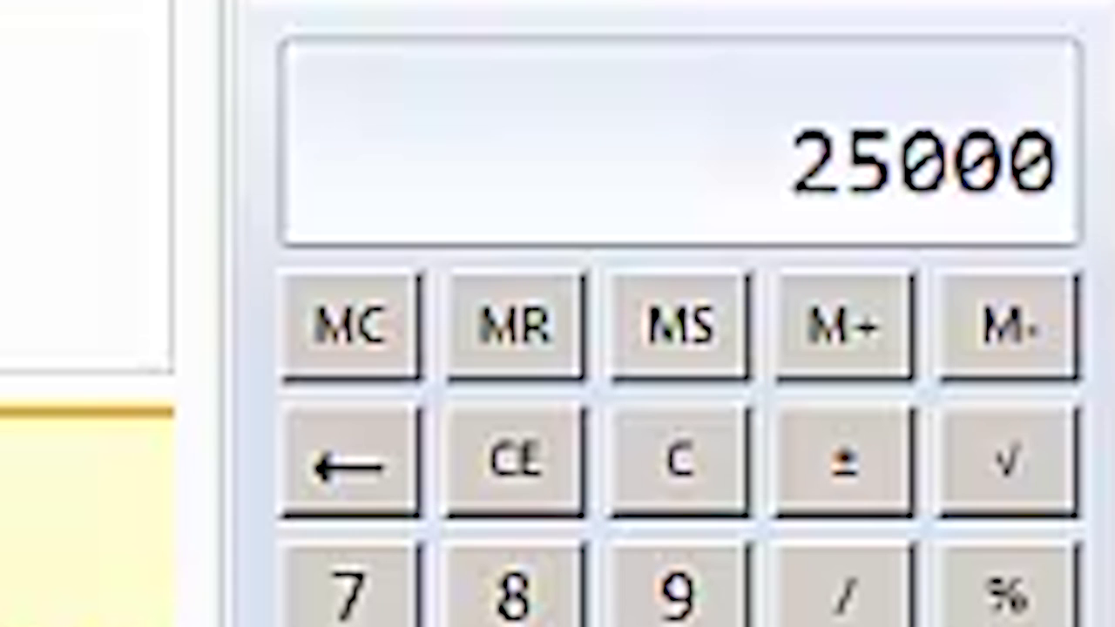
key("asterisk")
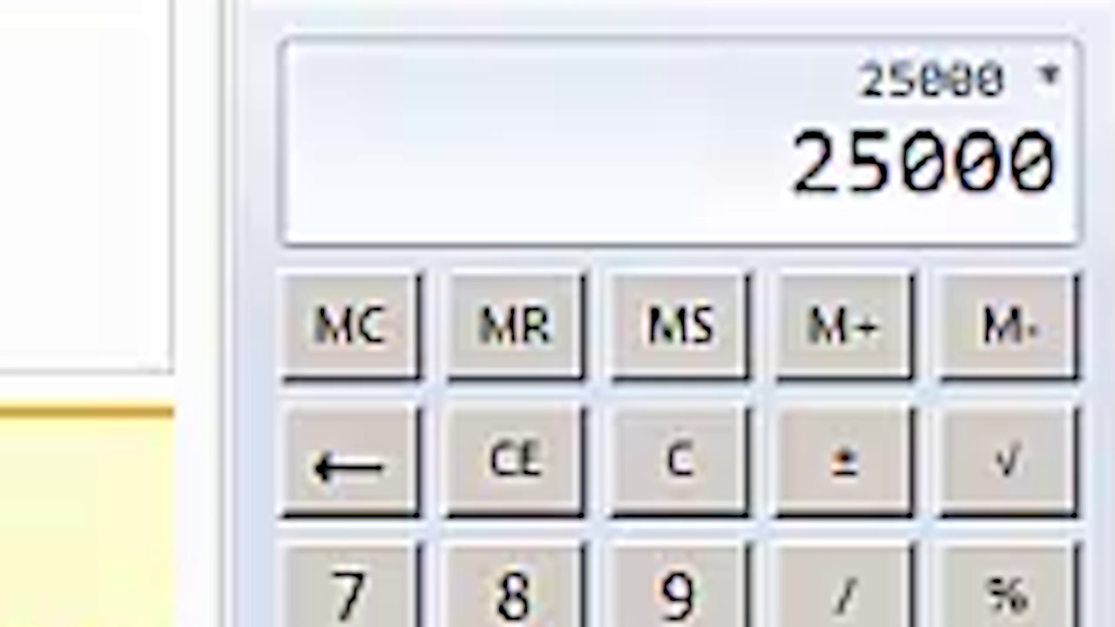
type("0.2")
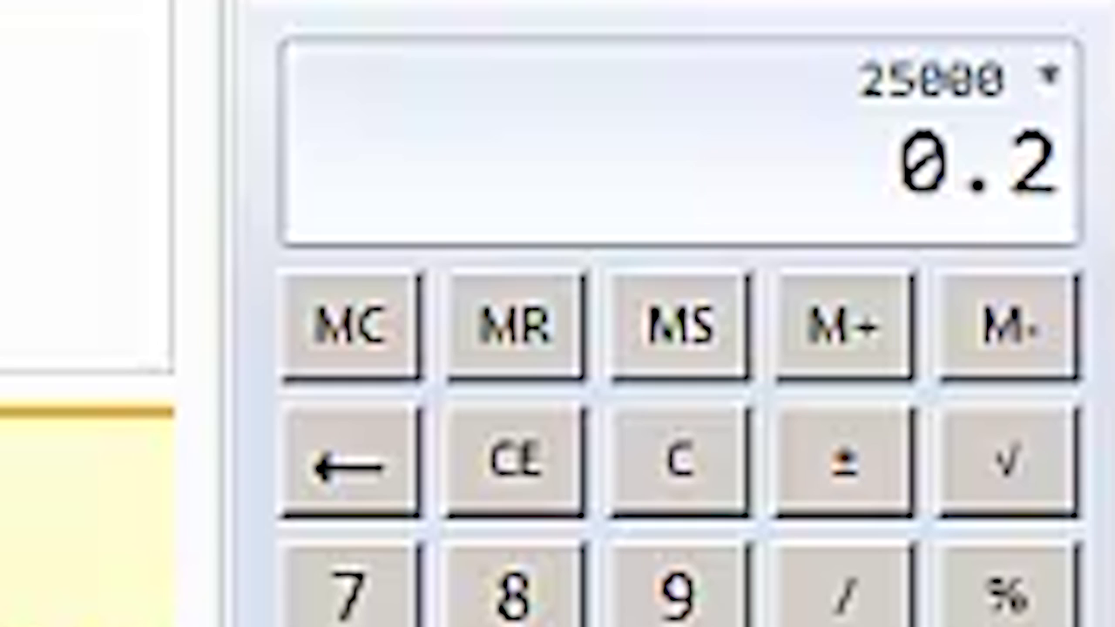
key("Return")
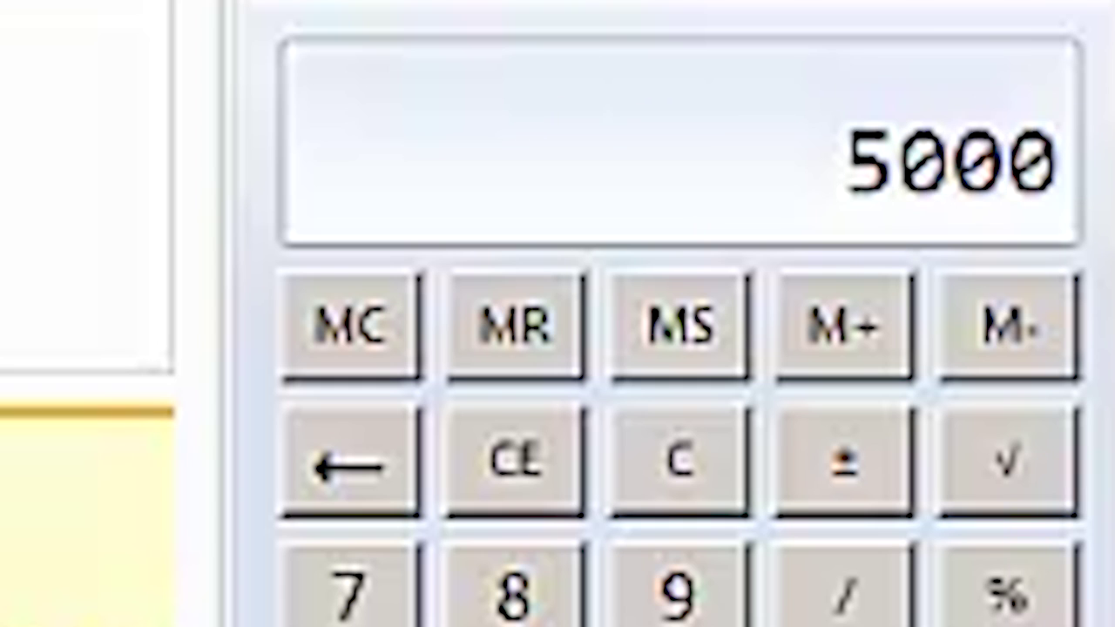
key("minus")
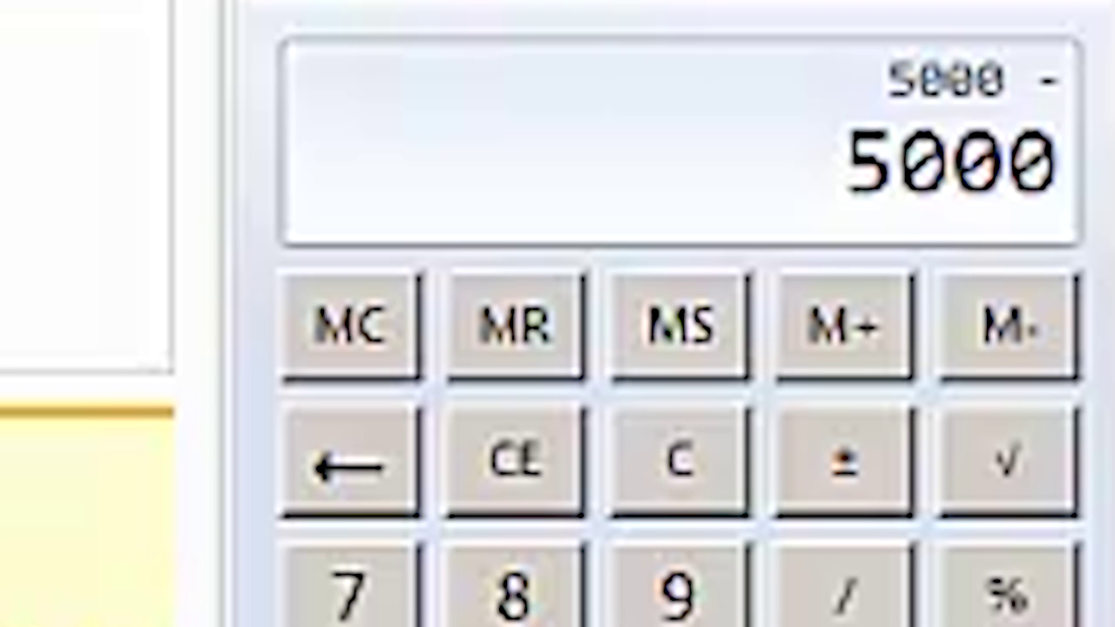
type("9.95")
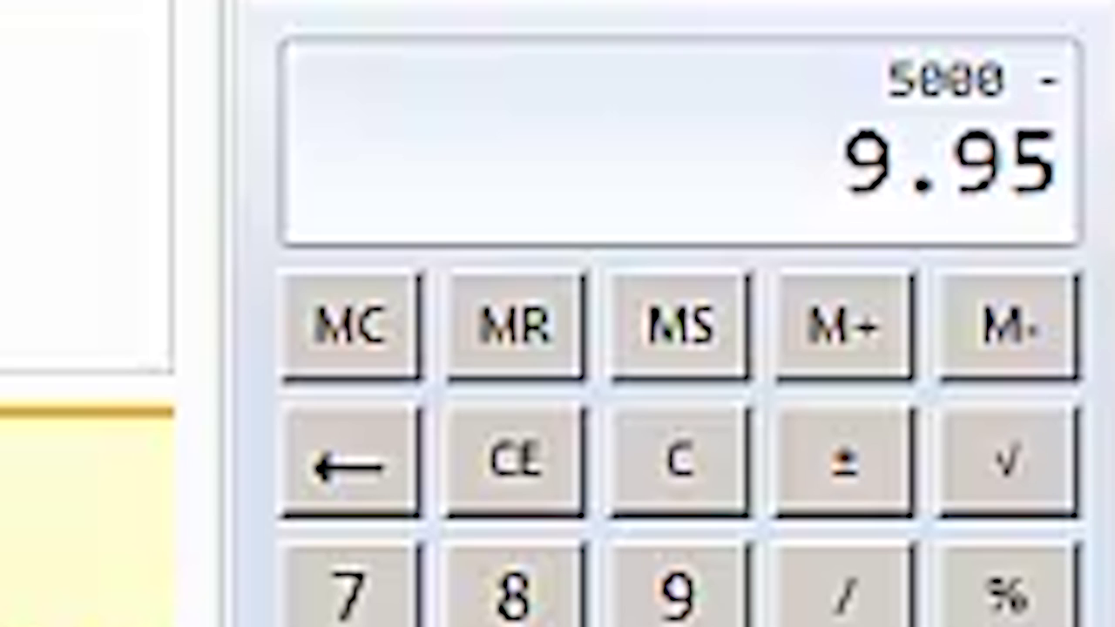
key("Return")
key("slash")
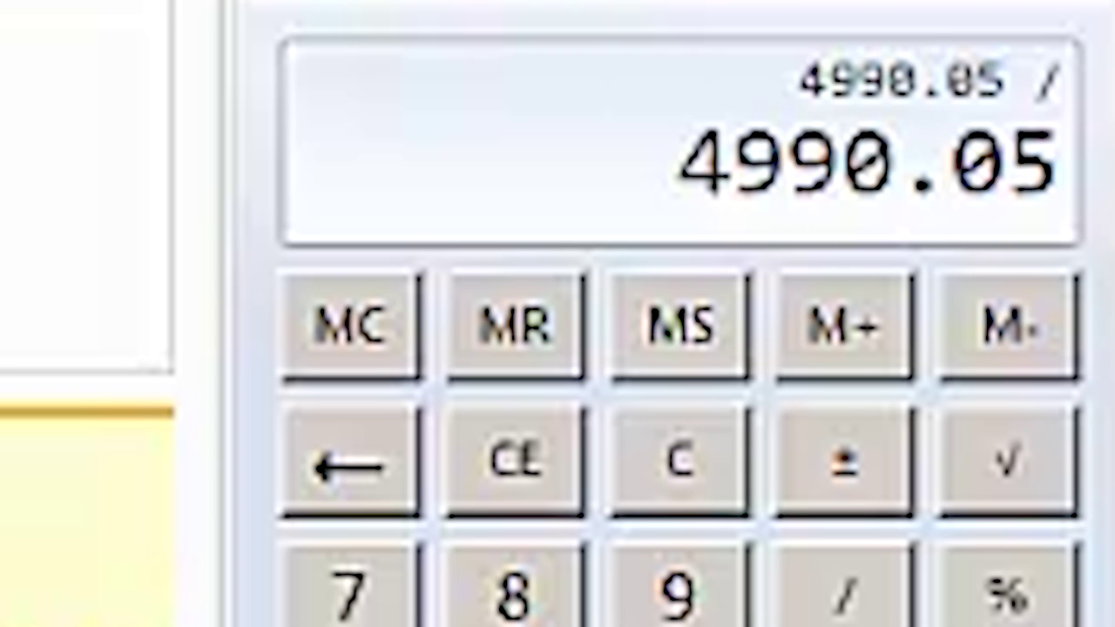
type("28.53")
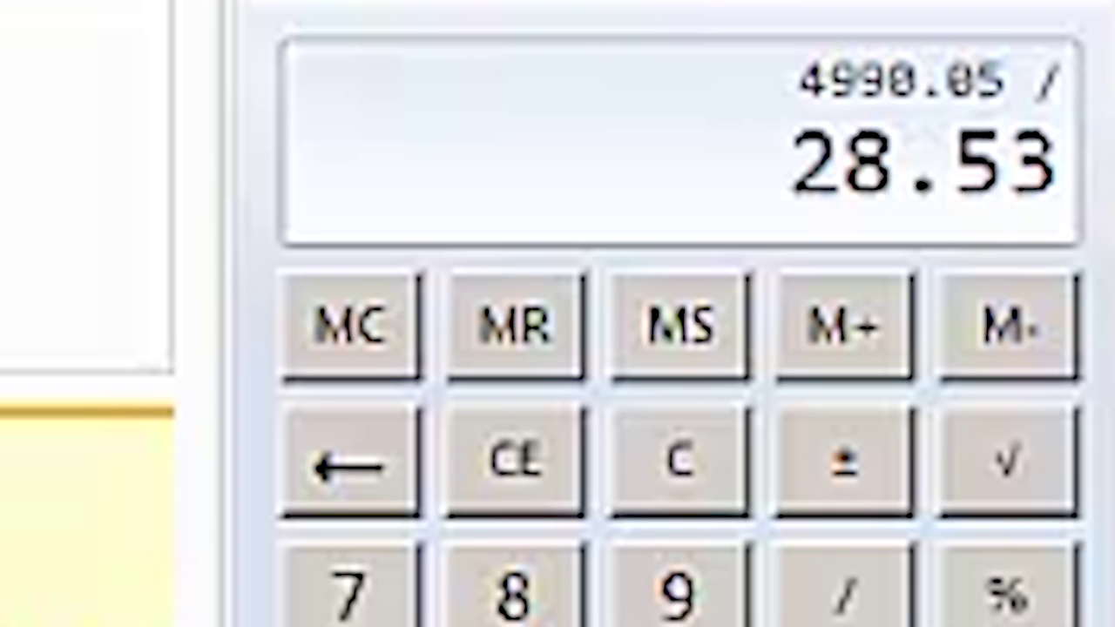
key("Return")
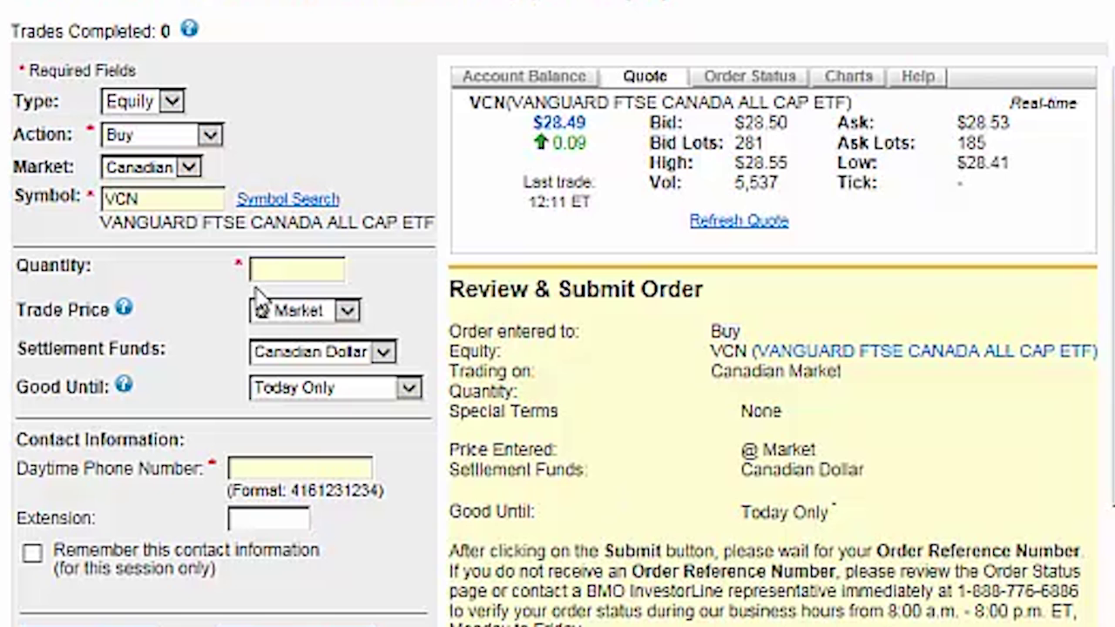
Step: Set the VCN order to 174 units with a 28.56 price limit
left_click(274, 266)
type("174")
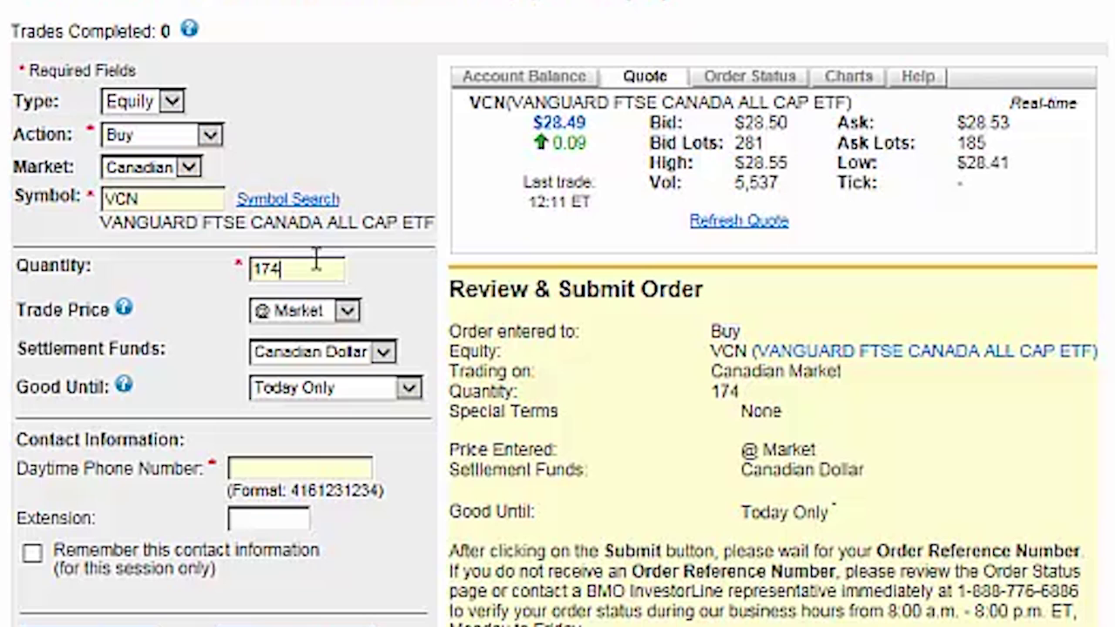
left_click(348, 312)
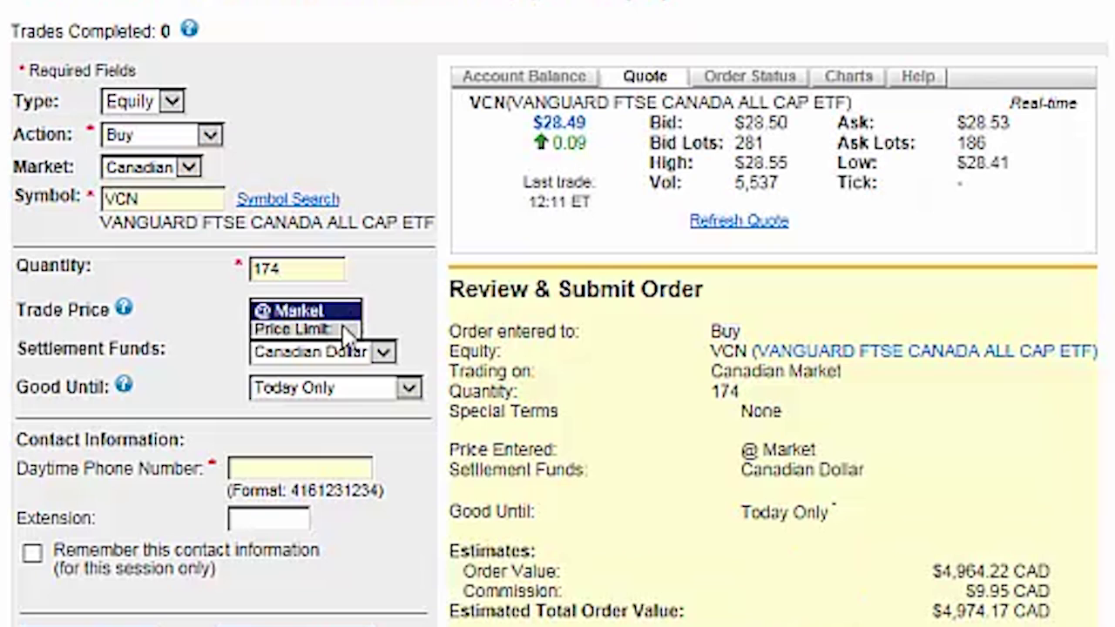
left_click(348, 330)
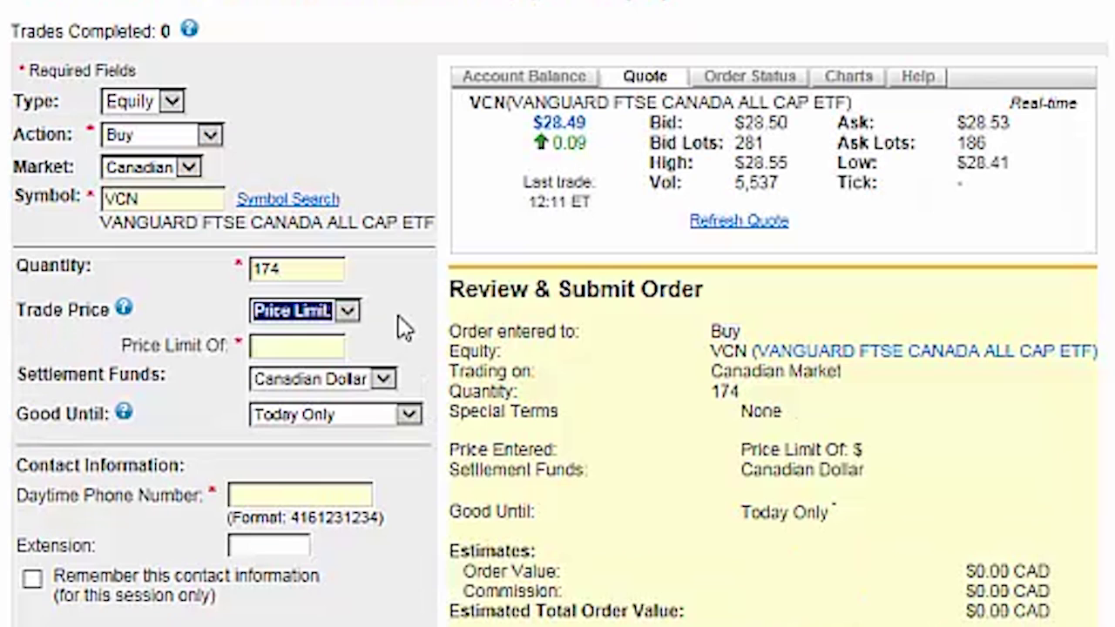
left_click(322, 346)
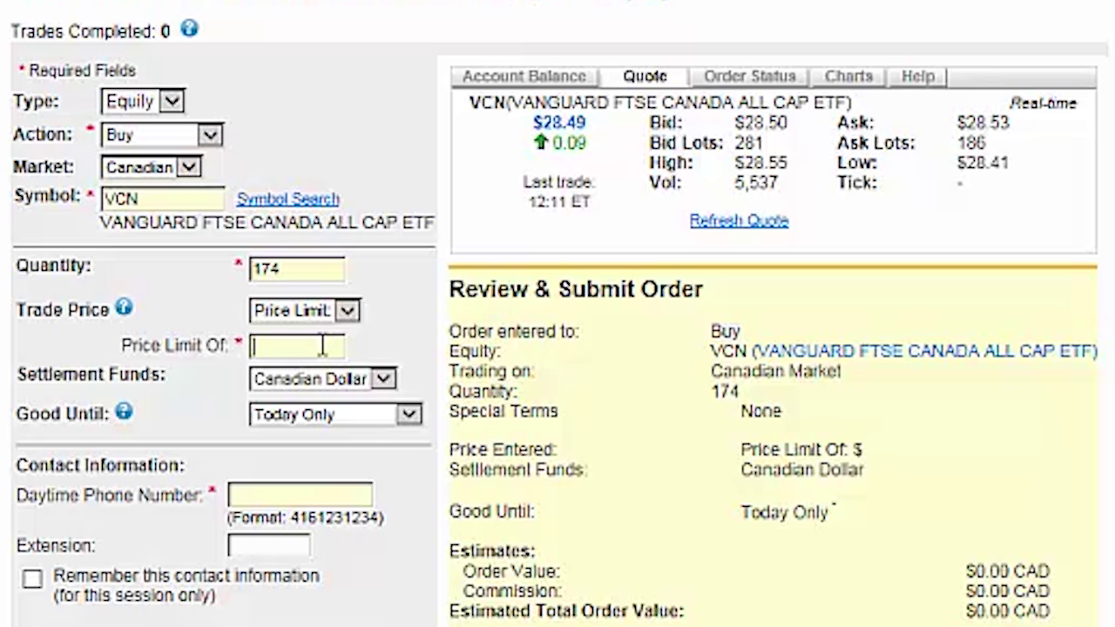
type("28.56")
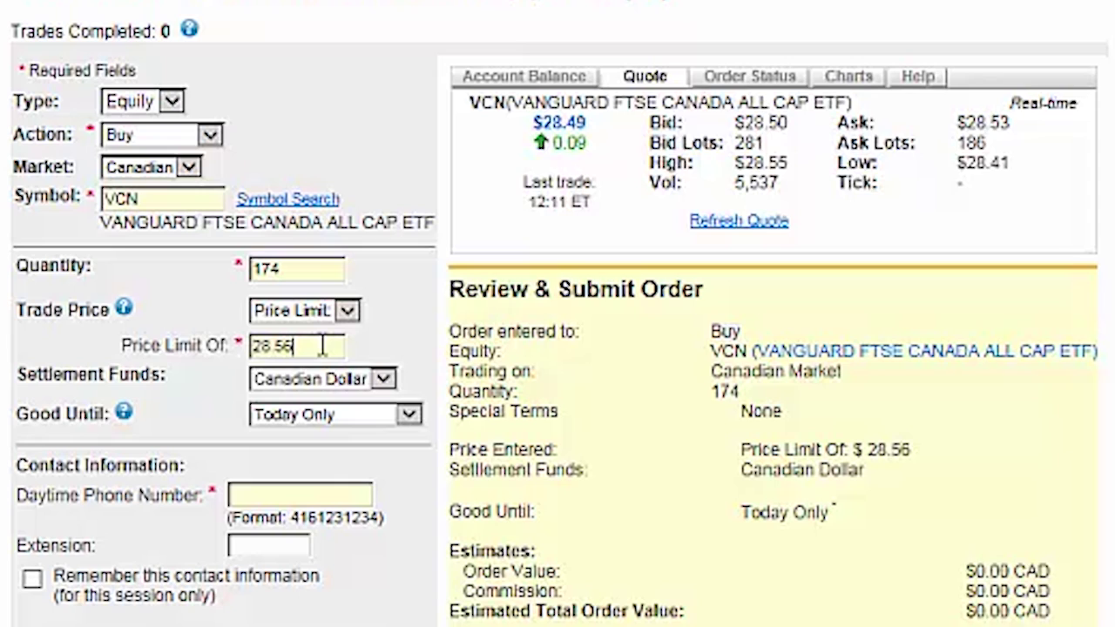
key("Tab")
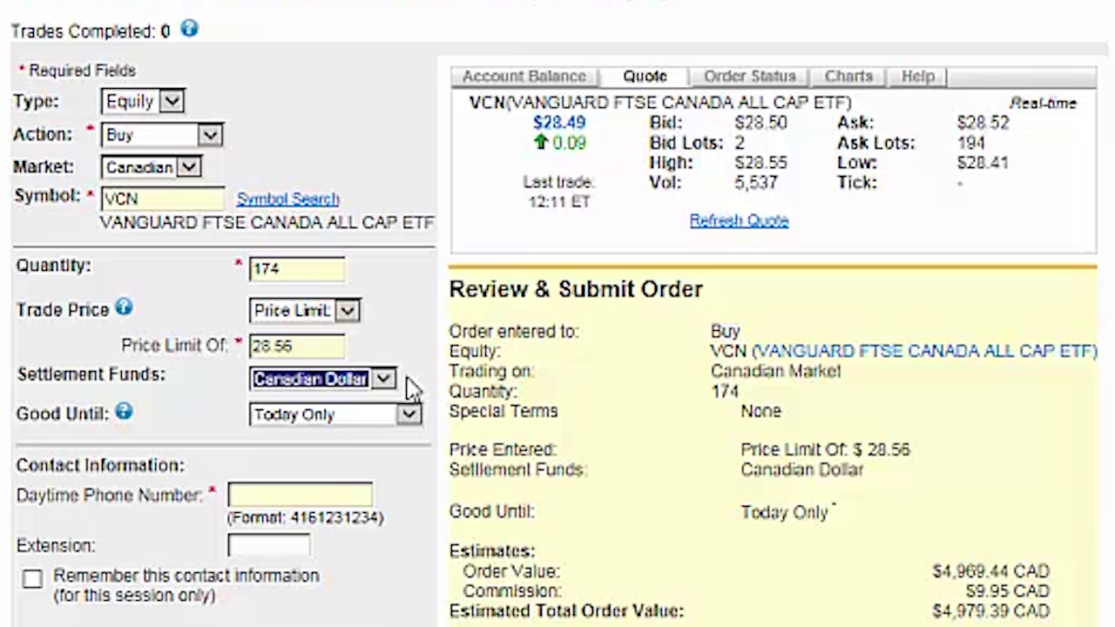
Step: Keep Canadian Dollar settlement, enter the daytime phone number, and remember the contact information
left_click(384, 379)
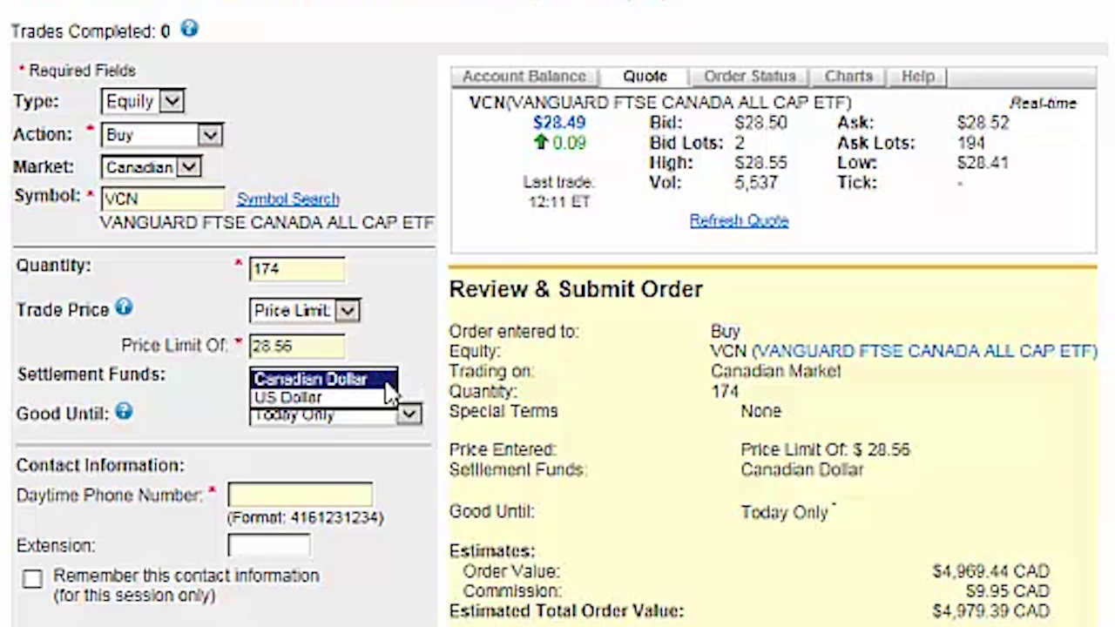
left_click(383, 379)
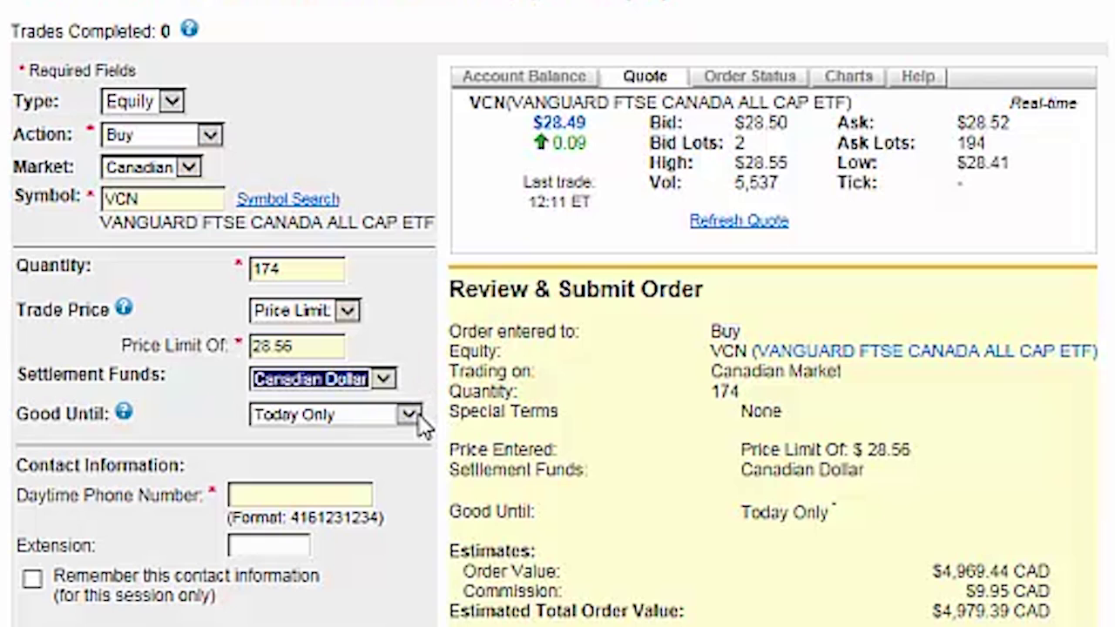
left_click(346, 494)
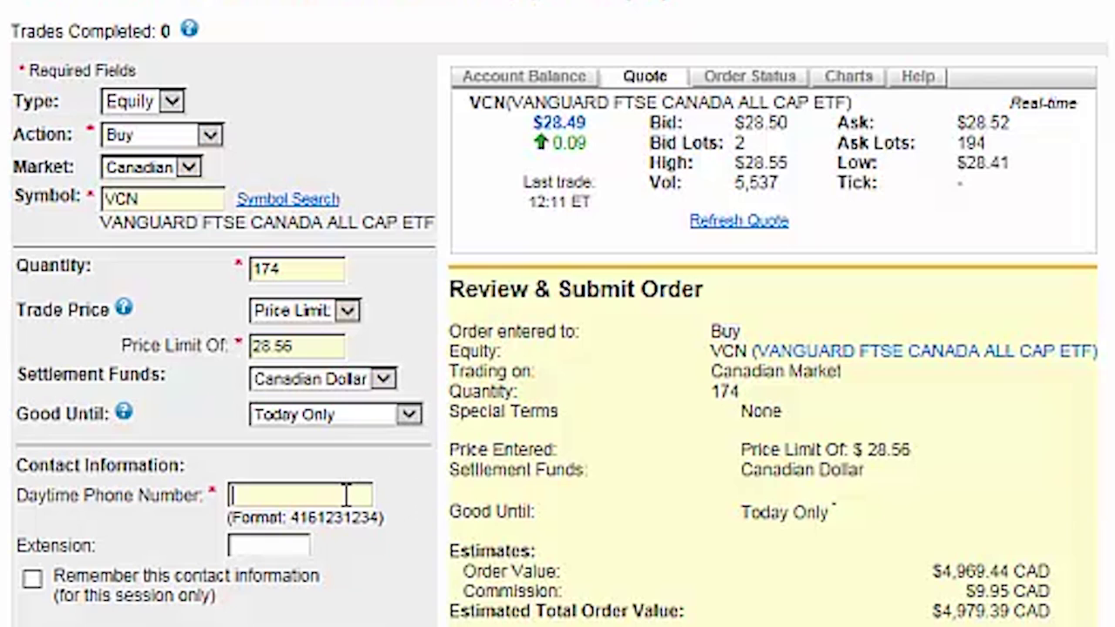
type("416555555")
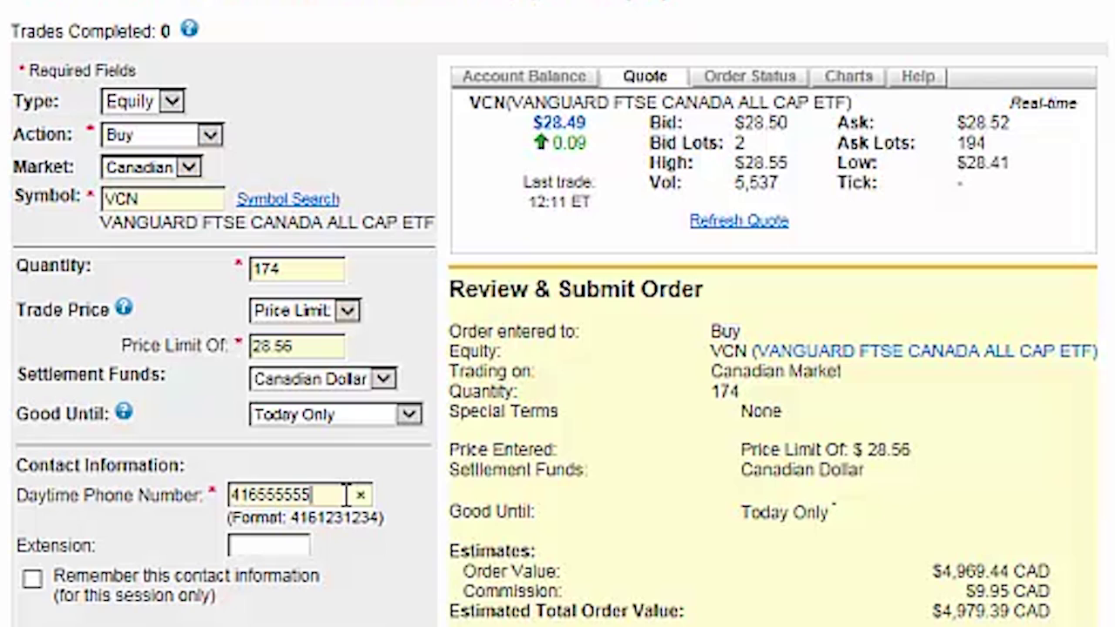
type("5")
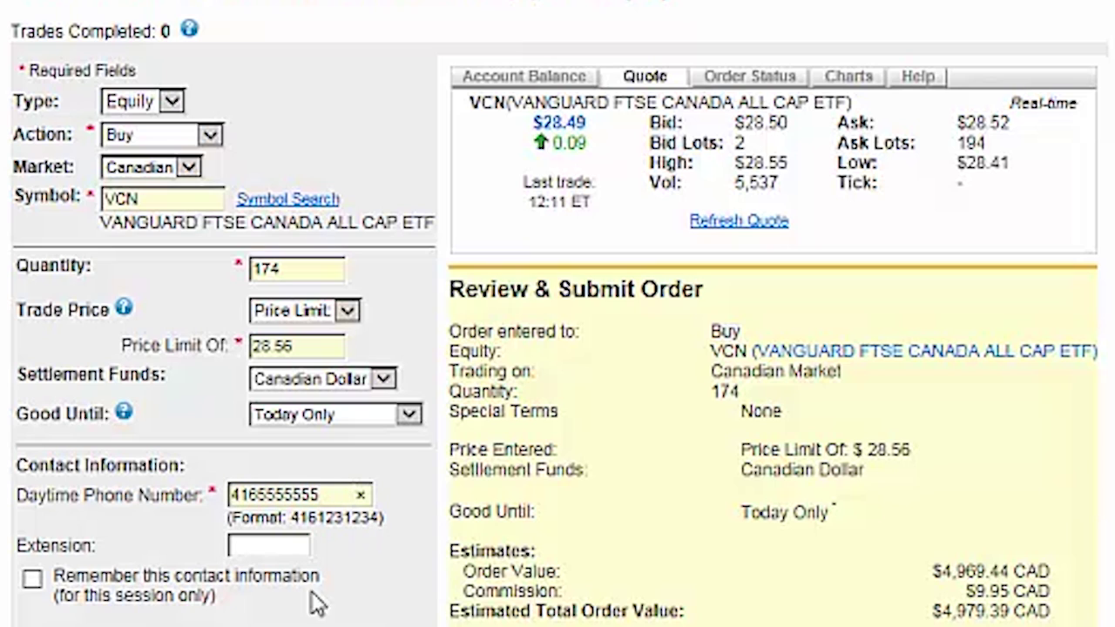
left_click(33, 582)
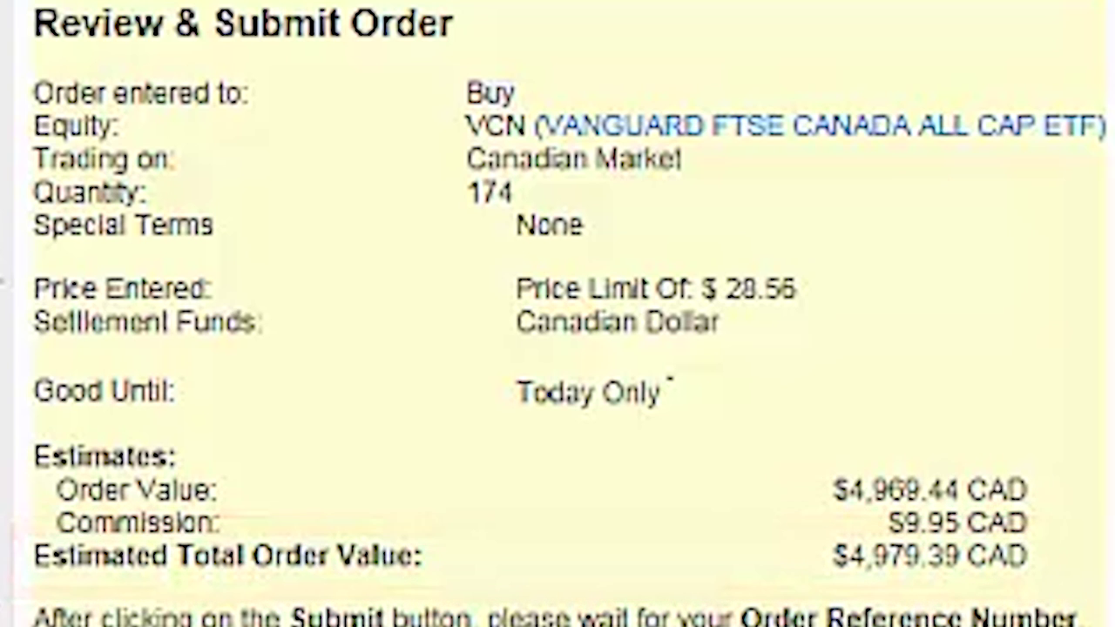
Step: Enter the trading password, remember it for the session, and submit the VCN order
left_click(368, 381)
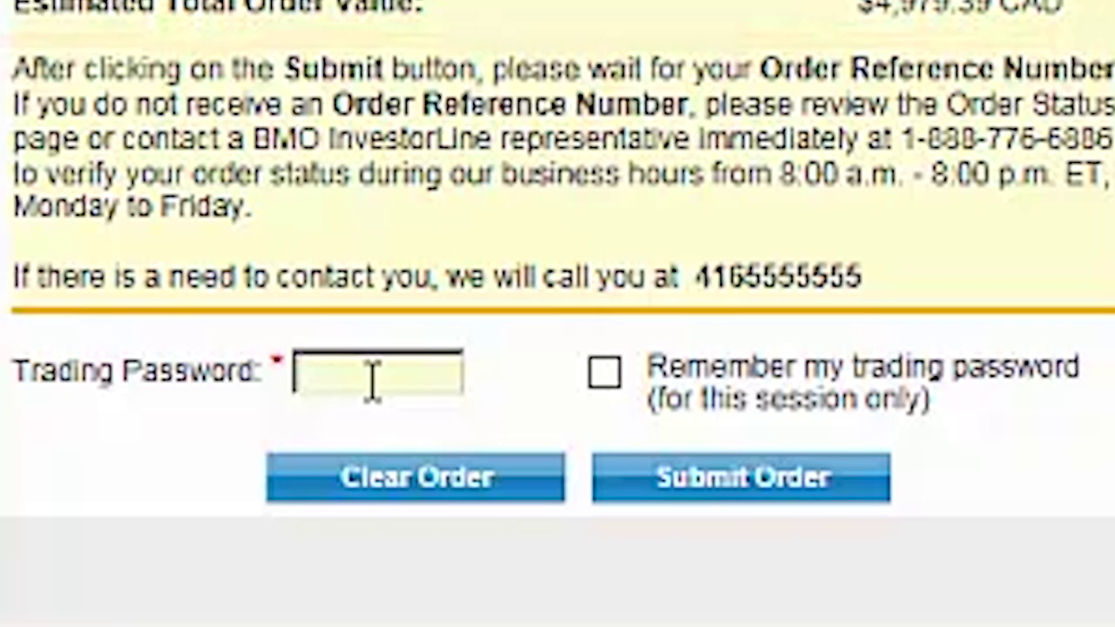
type("••••")
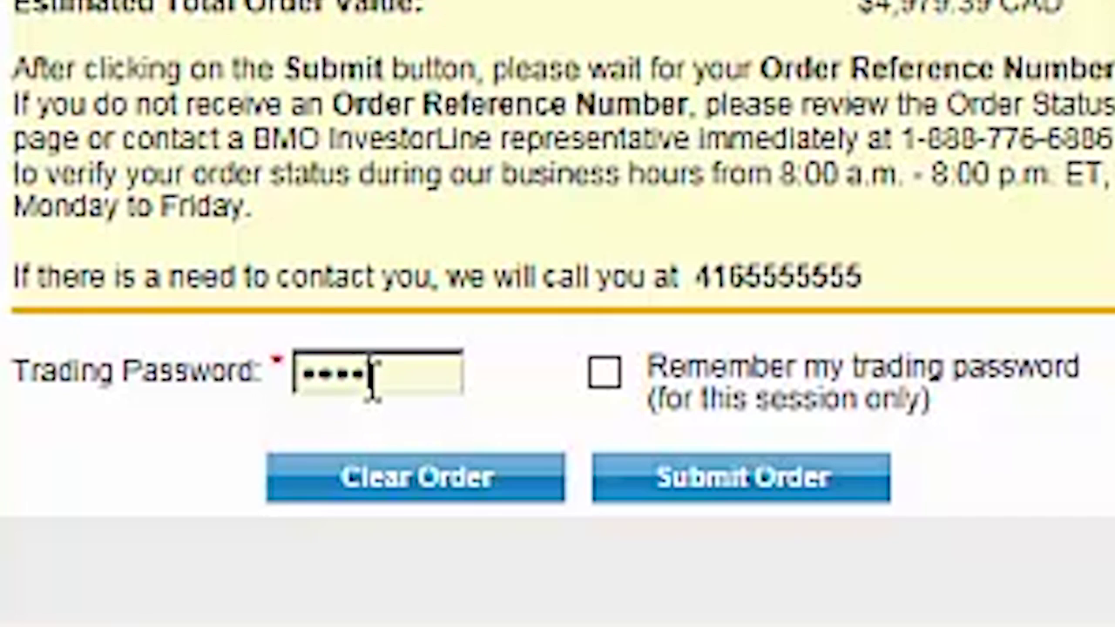
type("••")
left_click(606, 375)
left_click(739, 490)
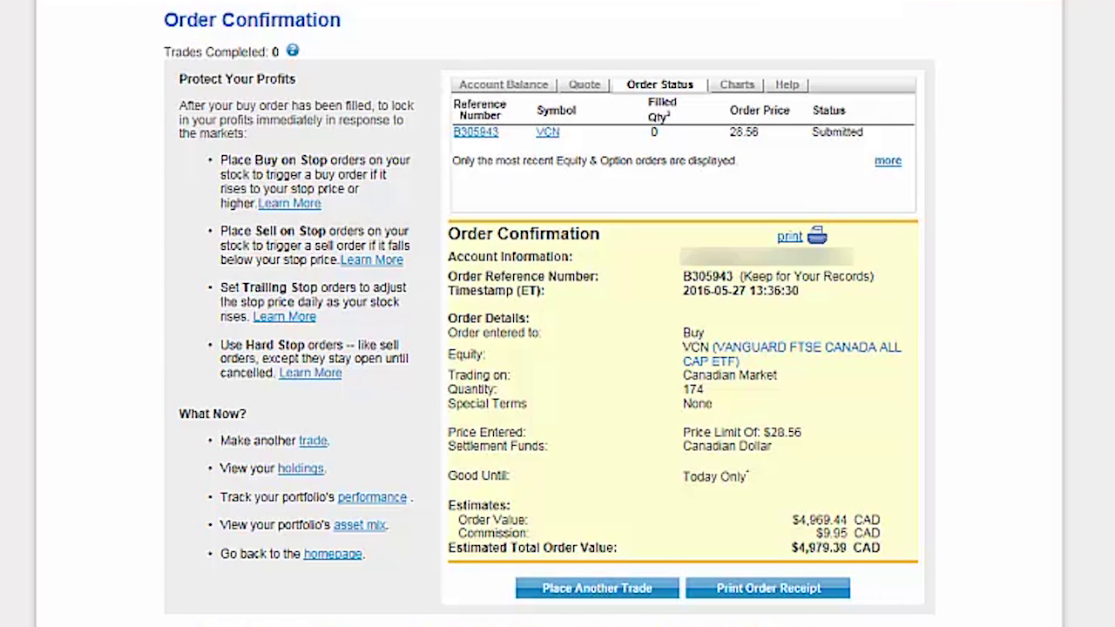
Step: Place another trade as a Buy for VUN, loading its $37.94 ask quote
left_click(596, 588)
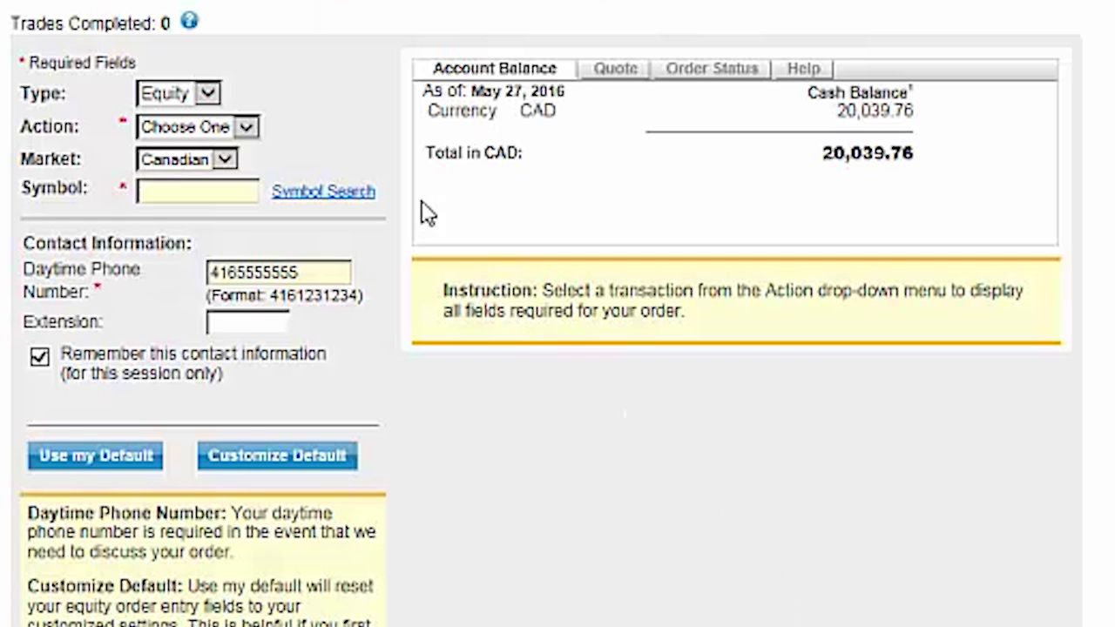
left_click(247, 127)
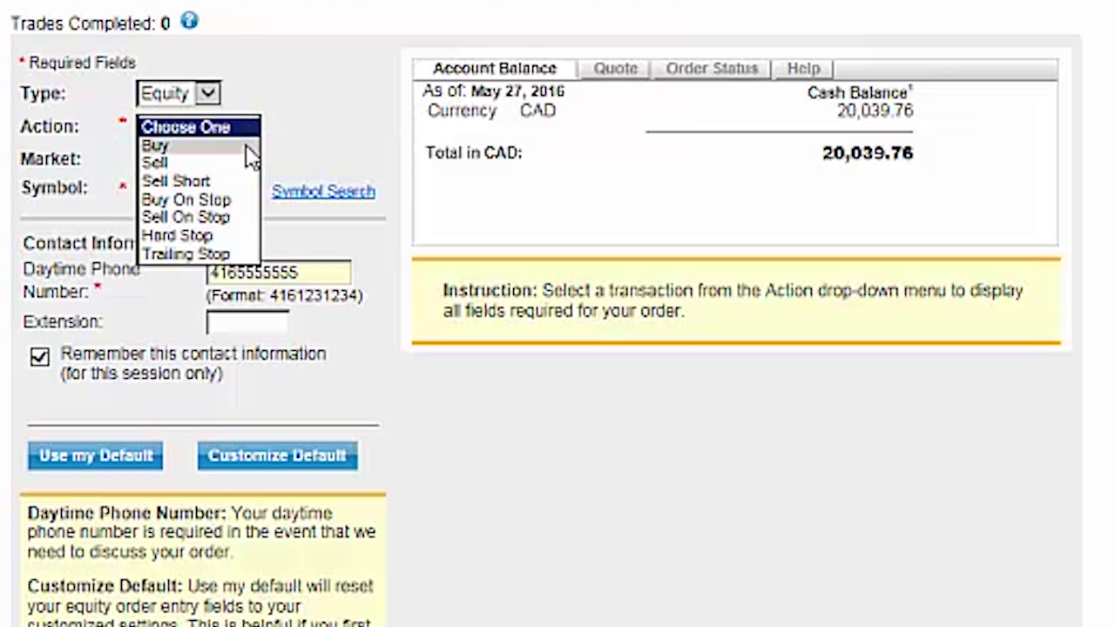
left_click(245, 143)
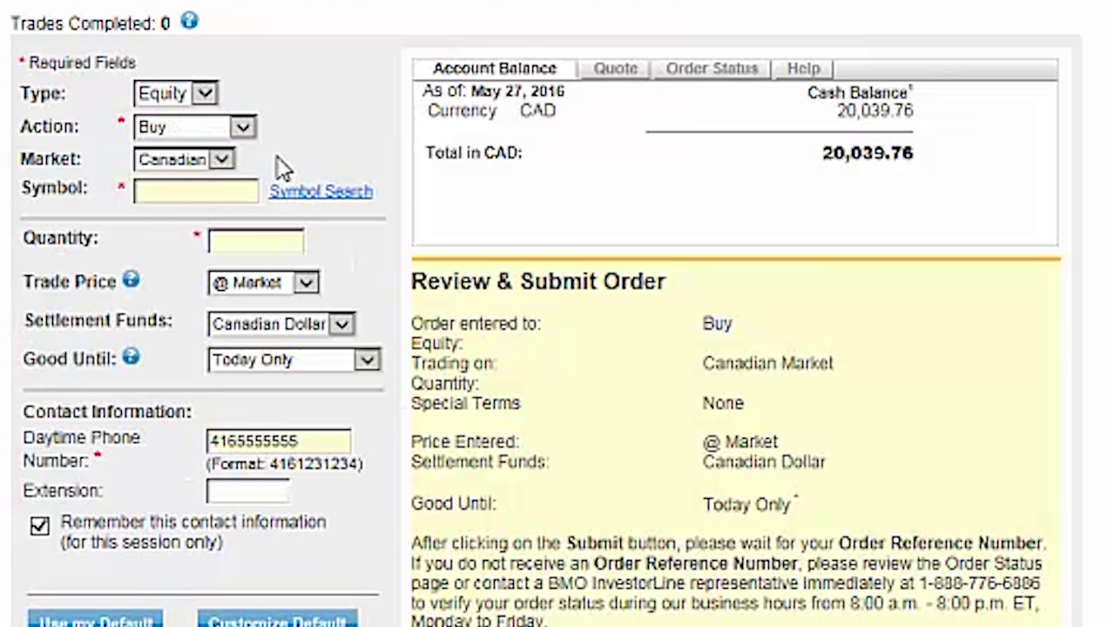
left_click(236, 191)
type("VUN")
key("Tab")
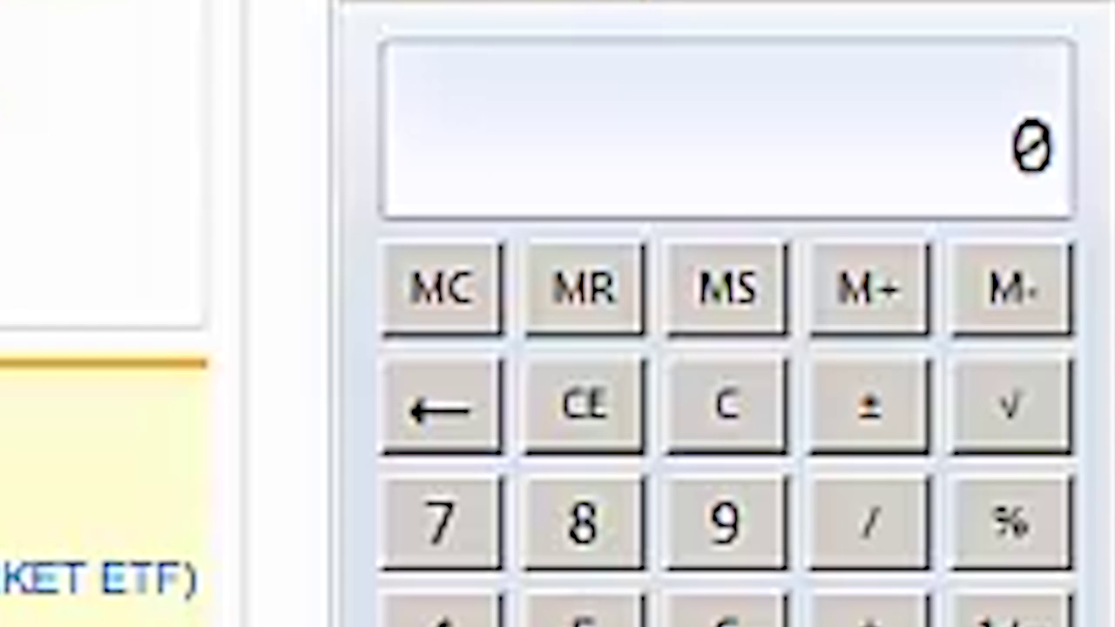
Step: Compute 25000 × 0.2 − 9.95, divided by 37.94, giving about 131.5 units
type("25")
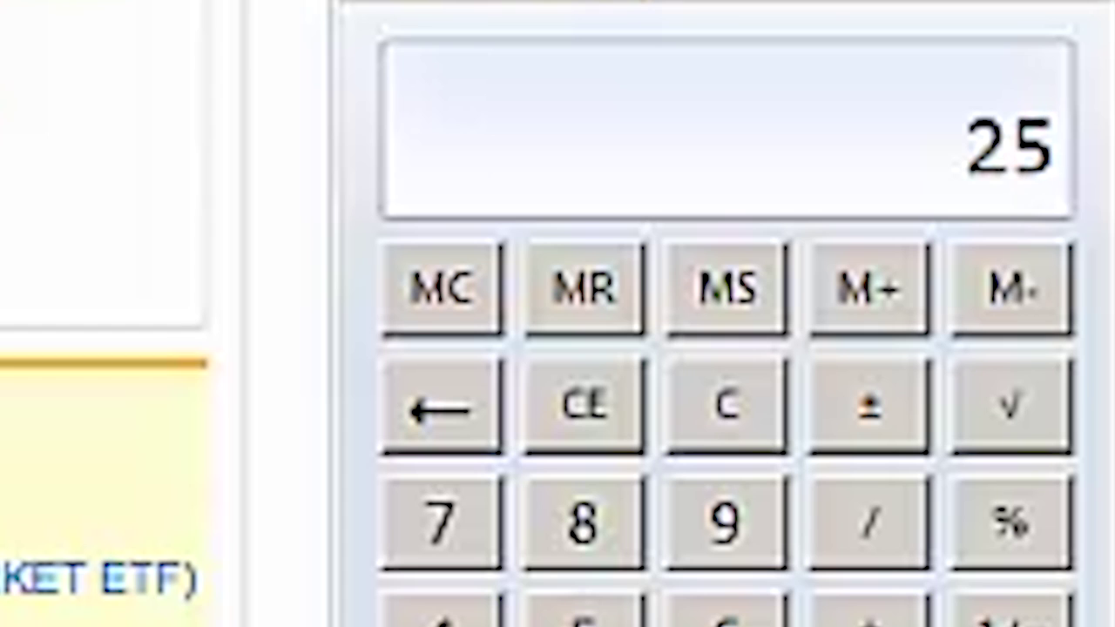
type("000 * 0.2")
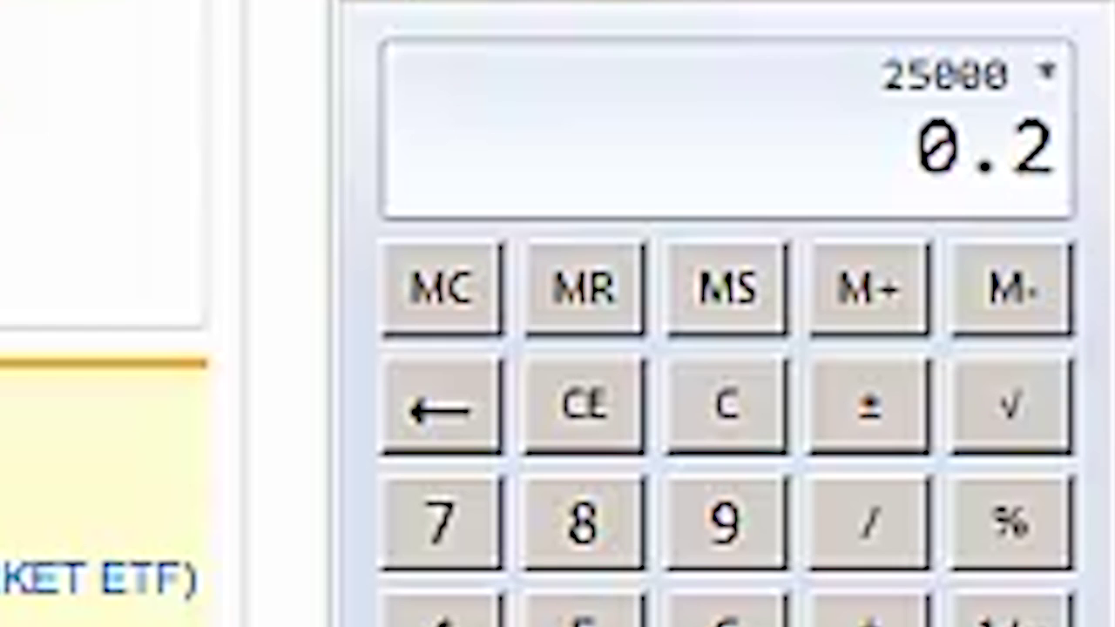
key("Return")
type("- 9.9")
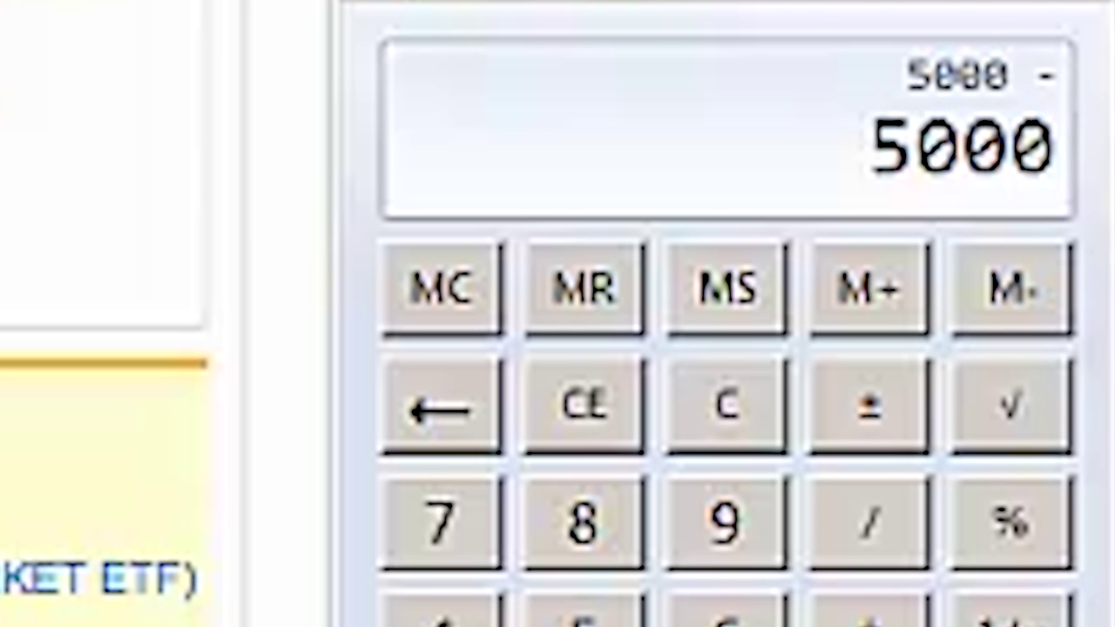
type("5")
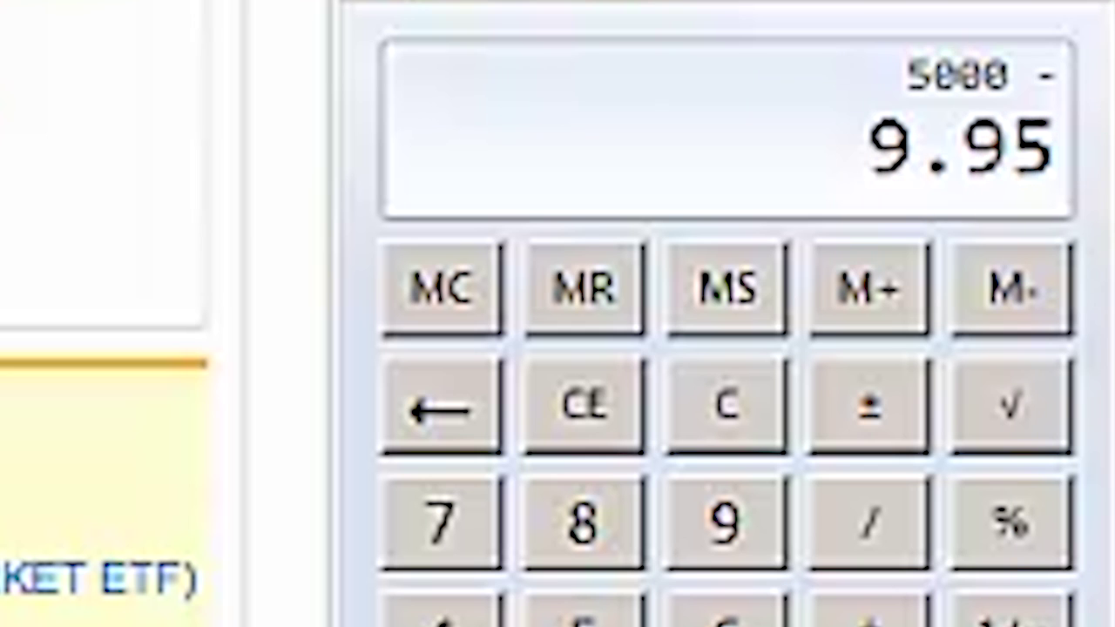
key("Return")
type("/37")
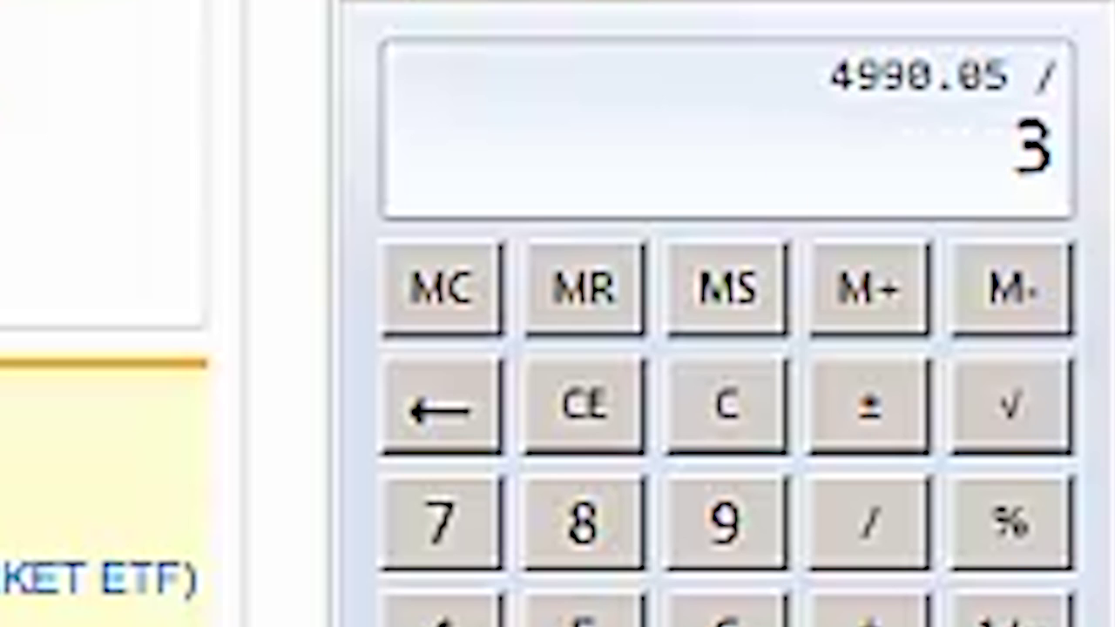
type(".94")
key("Return")
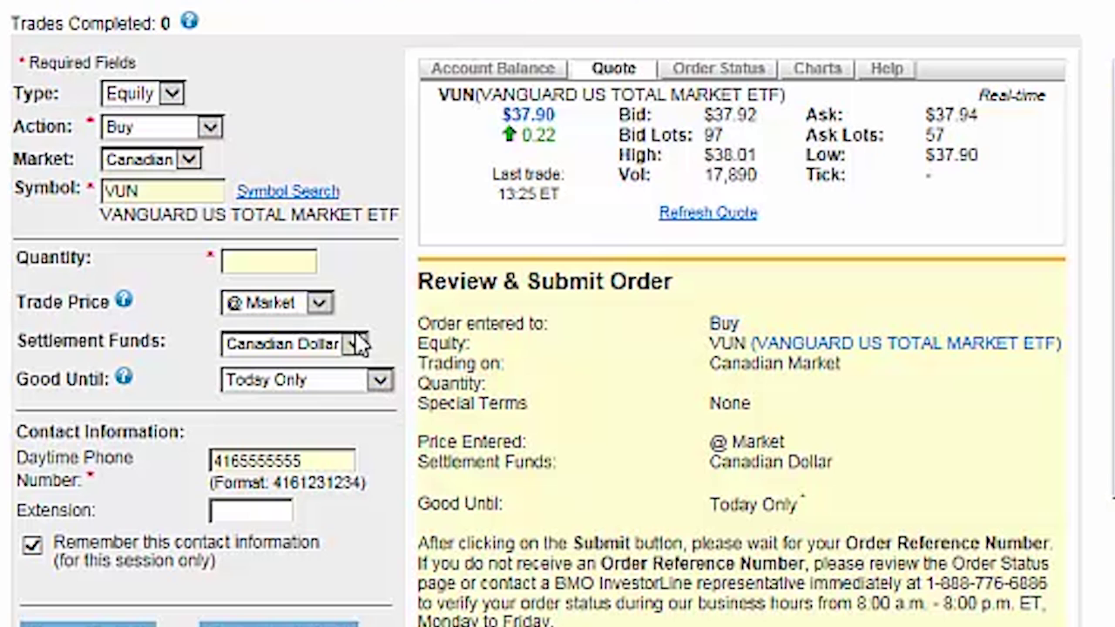
Step: Order 131 VUN units at a 37.98 price limit and submit the order
left_click(288, 262)
type("131")
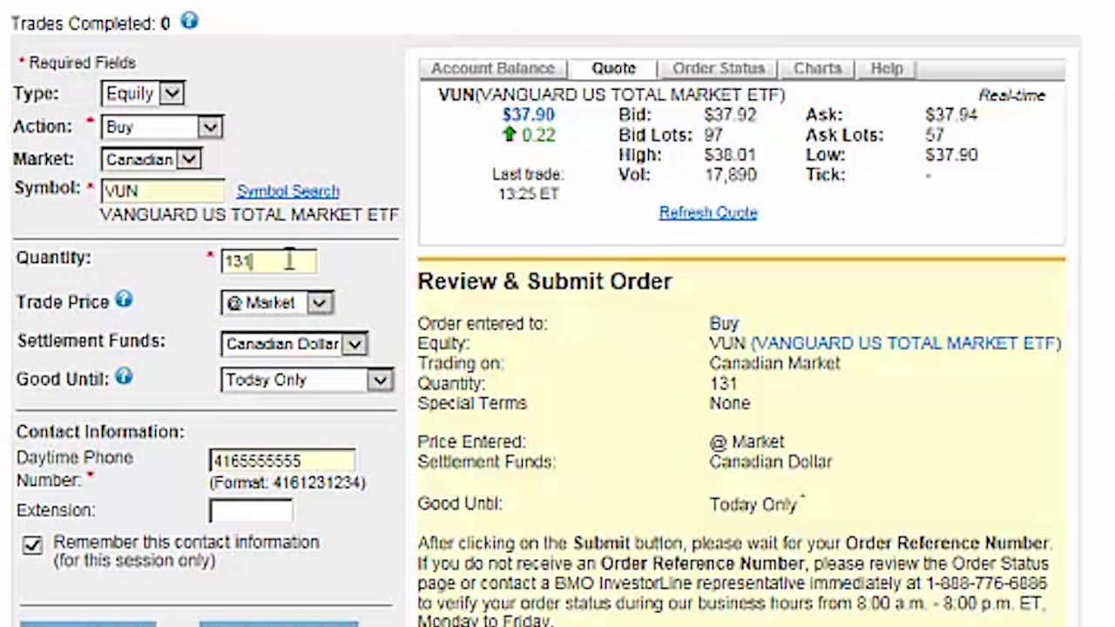
key("Tab")
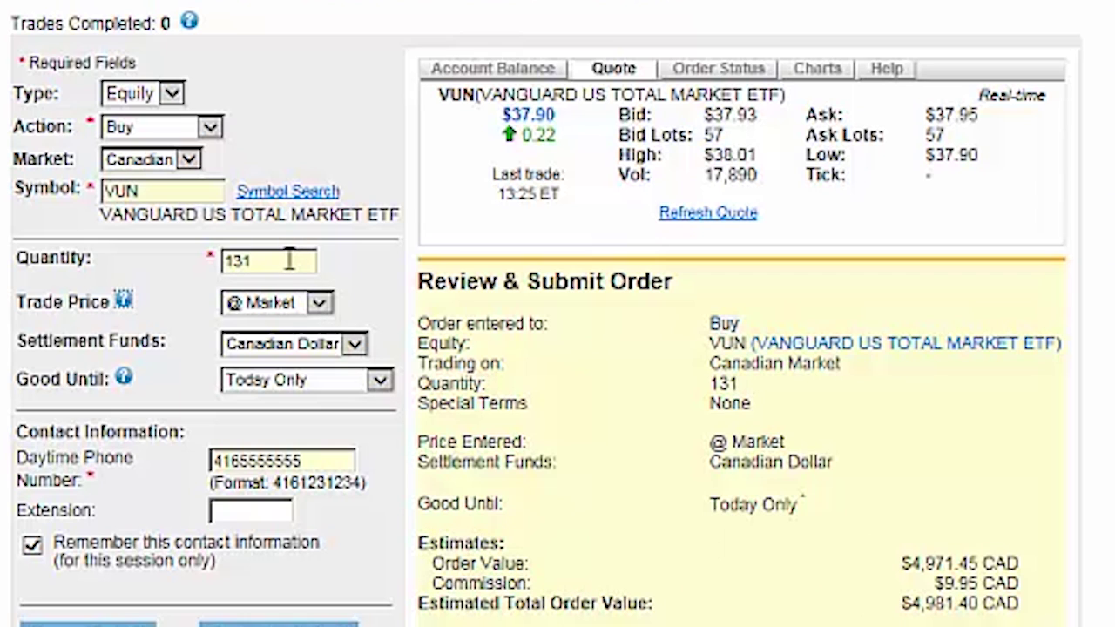
left_click(318, 302)
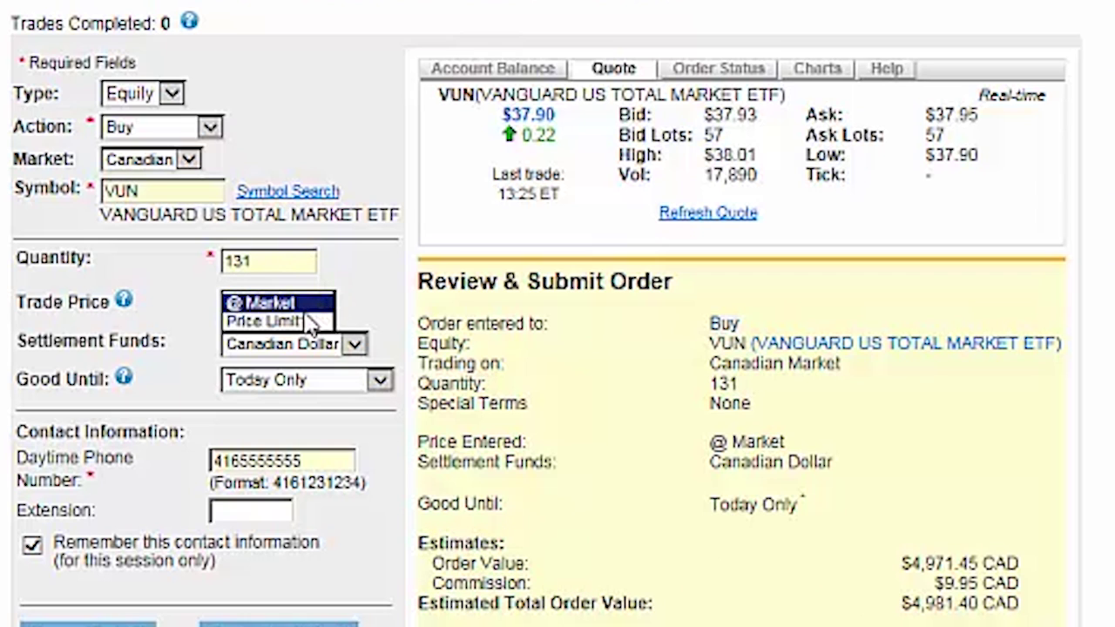
left_click(305, 322)
left_click(295, 338)
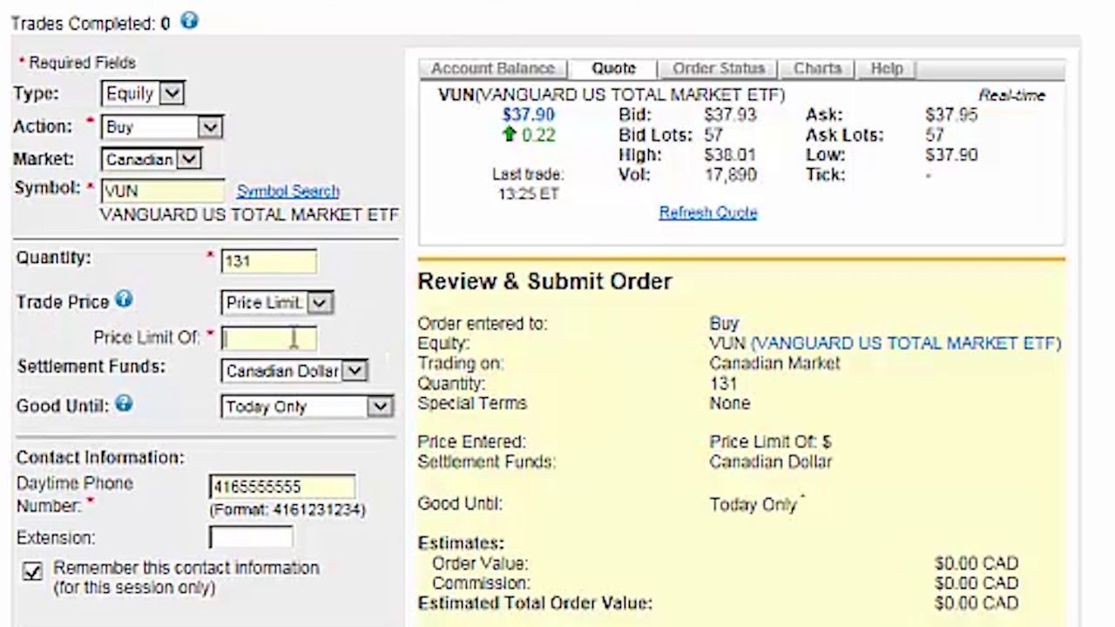
type("37.98")
key("Tab")
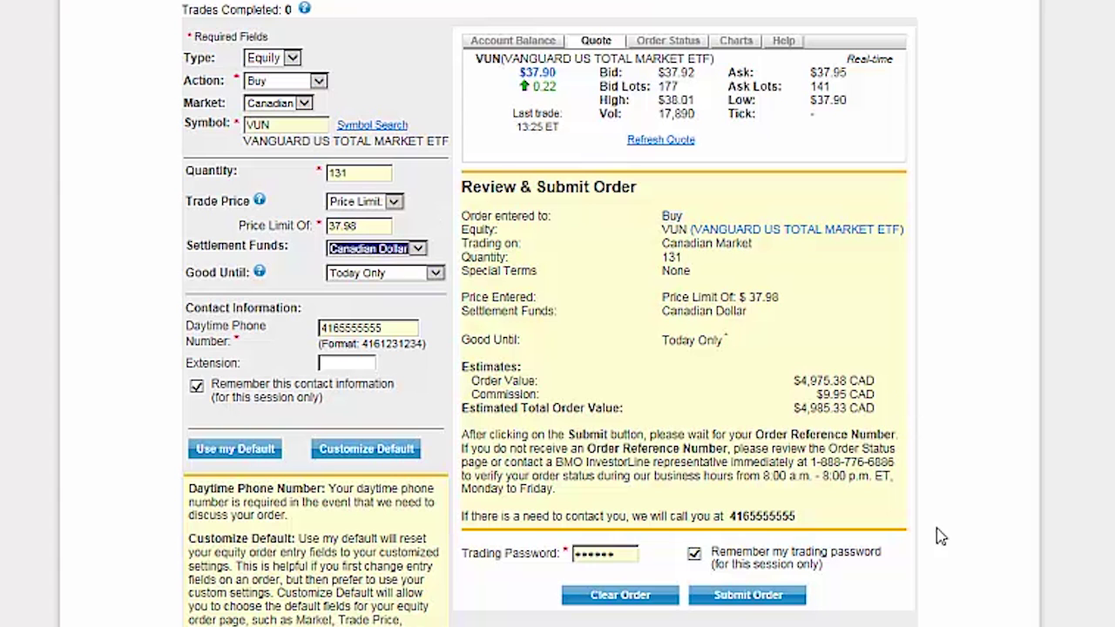
left_click(719, 600)
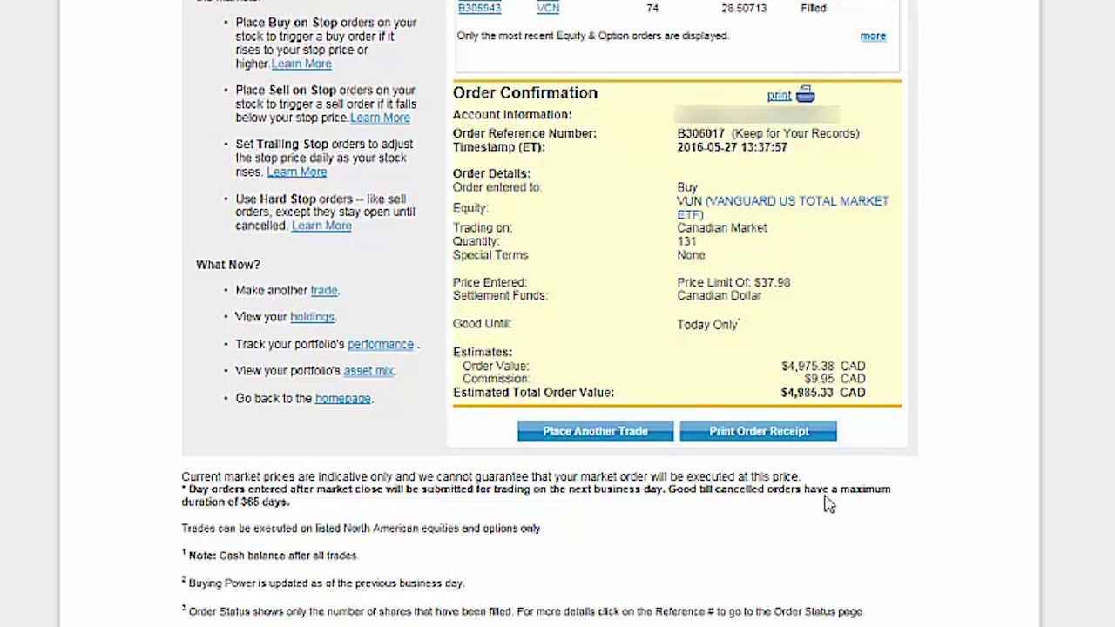
Step: Place another Buy trade for XEF, loading its quote with a $26.07 ask
left_click(588, 433)
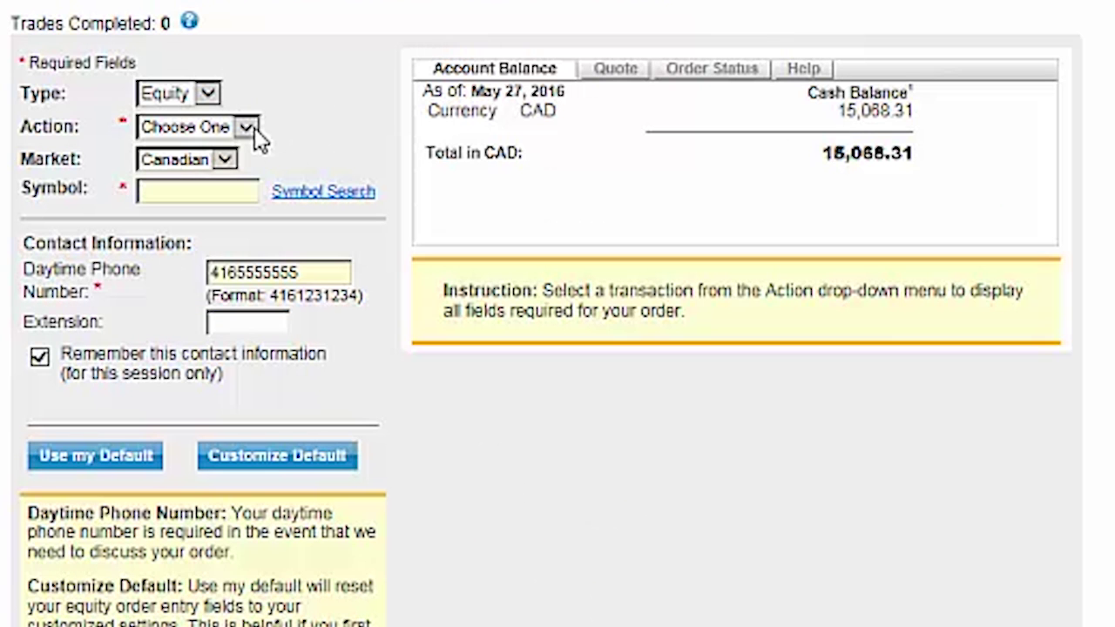
left_click(253, 131)
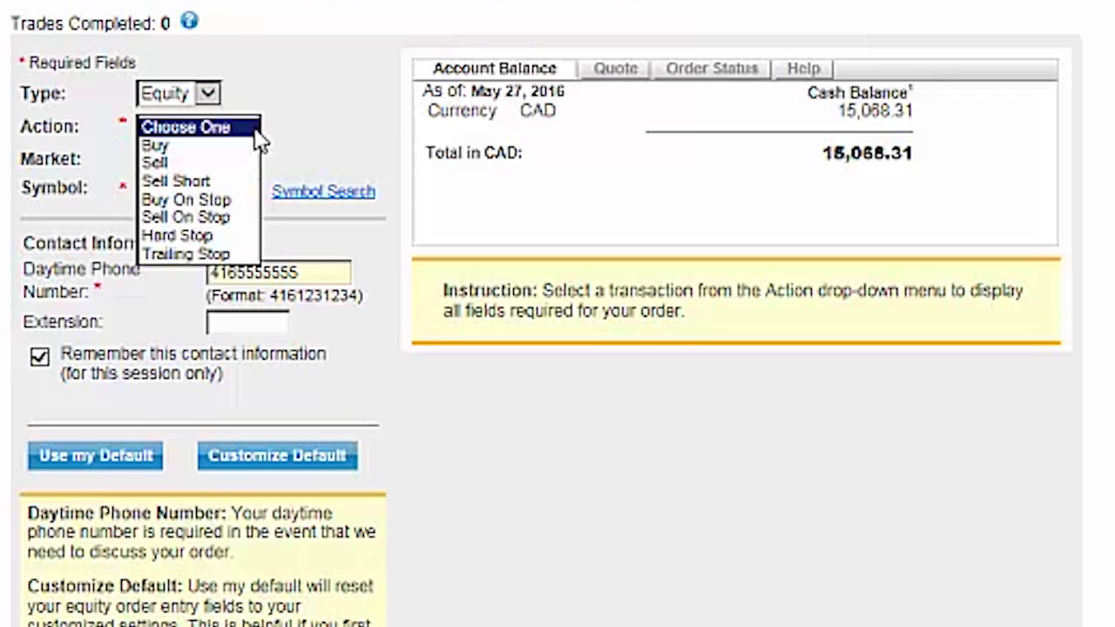
left_click(154, 143)
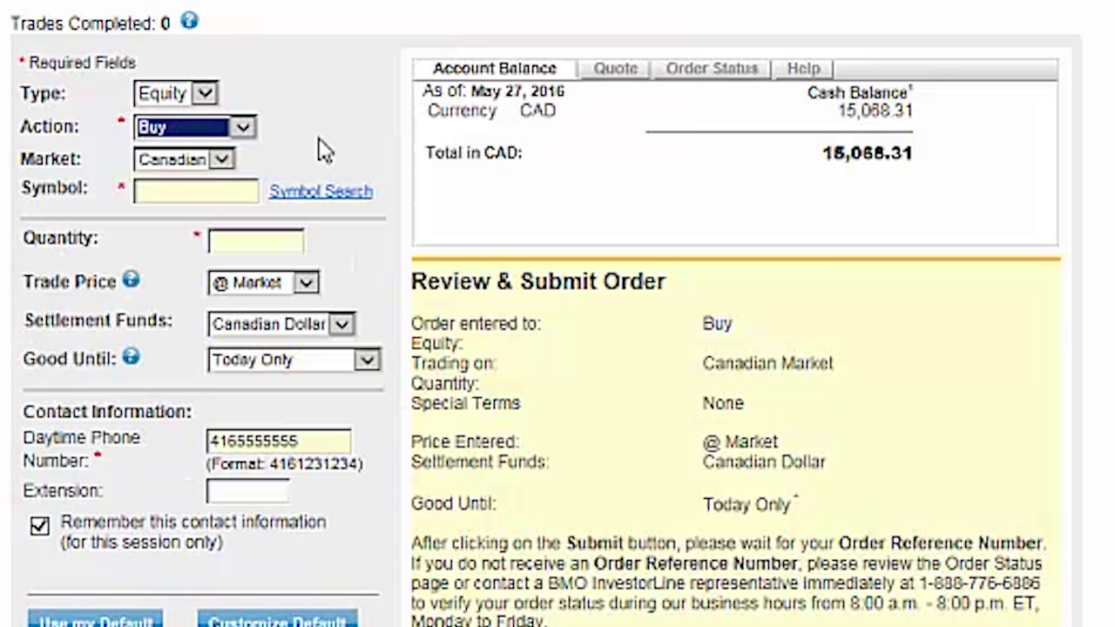
left_click(220, 188)
type("XEF")
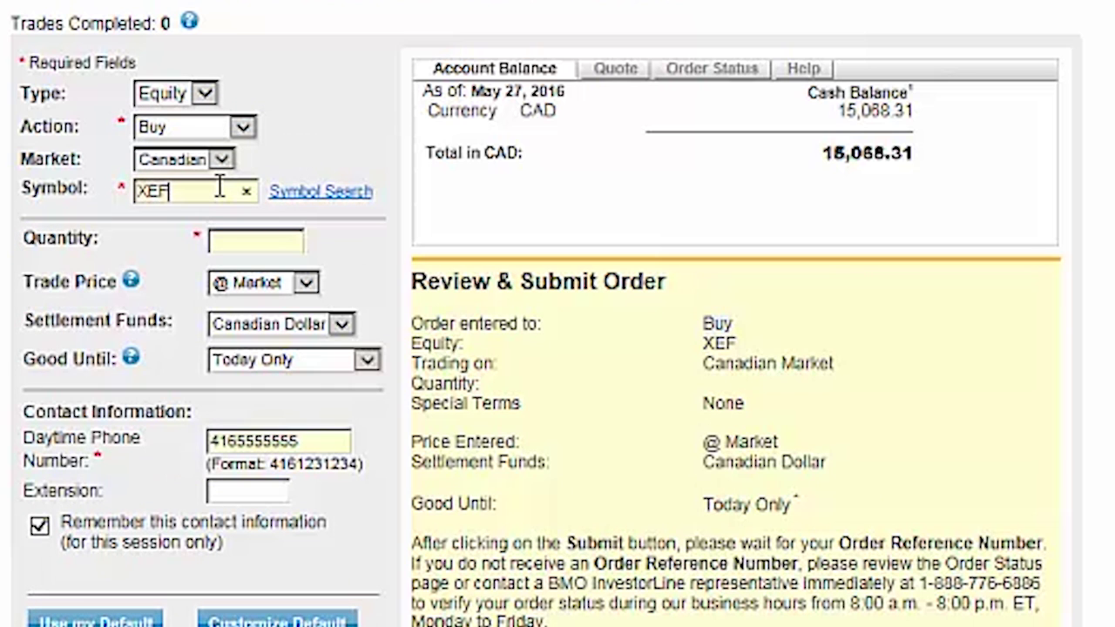
key("Tab")
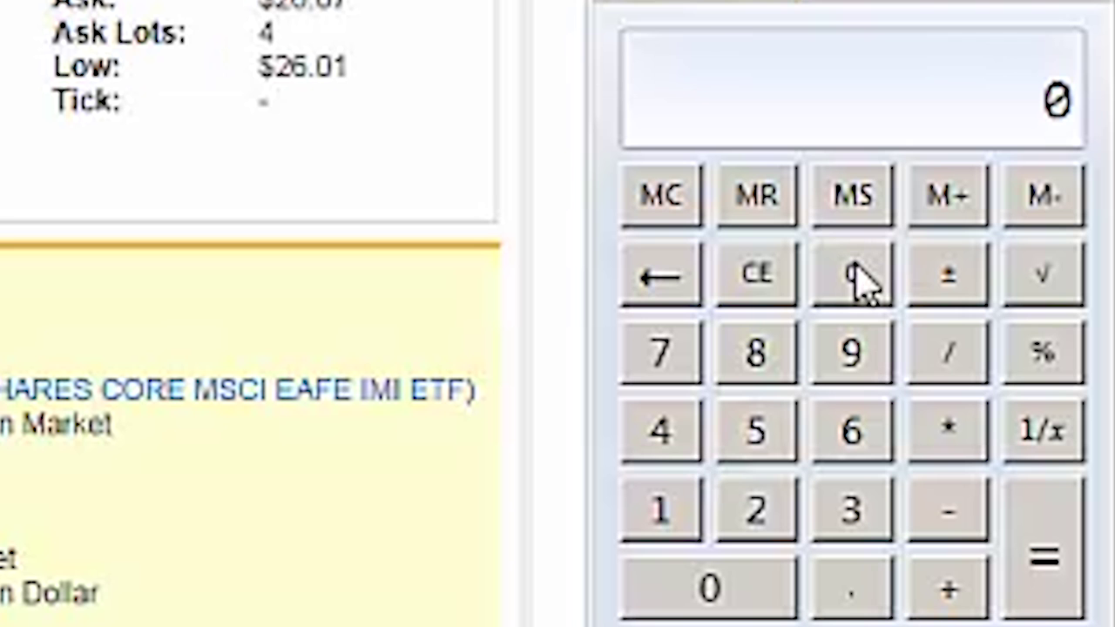
Step: Calculate (25000 × 0.16 − 9.95) ÷ 26.07 in Calculator, giving about 153.05 XEF units
type("25000*")
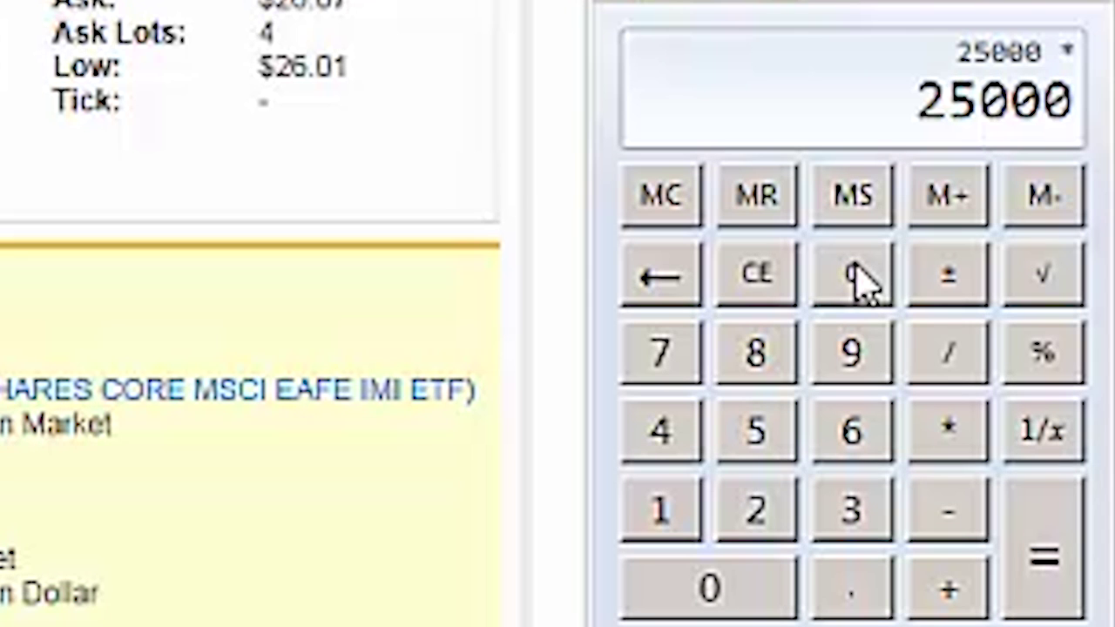
type("0.16")
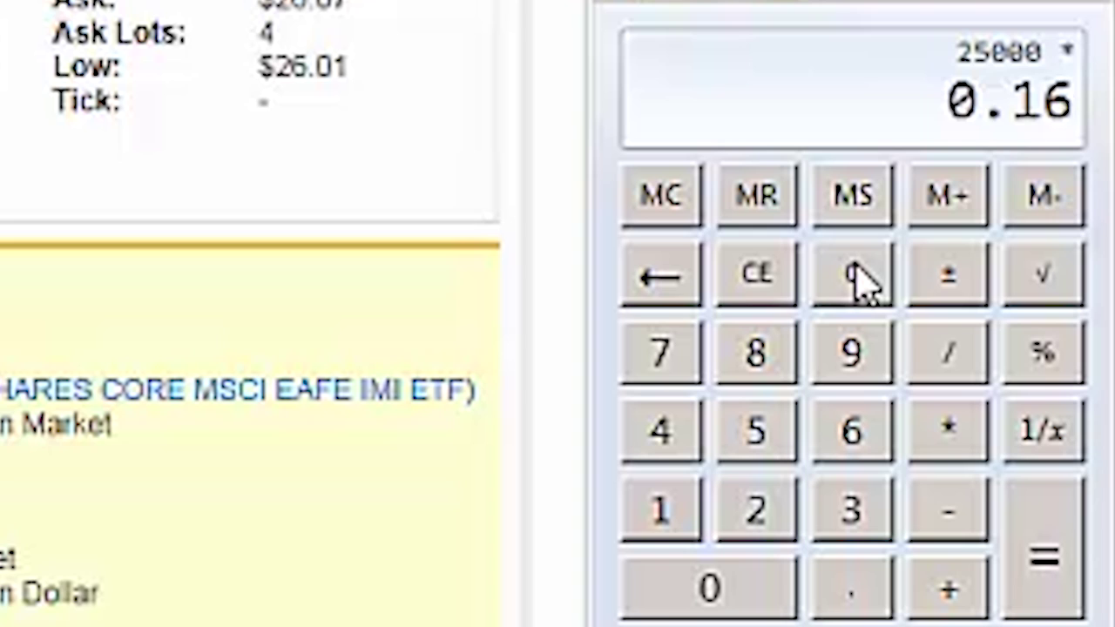
type("-9.95/")
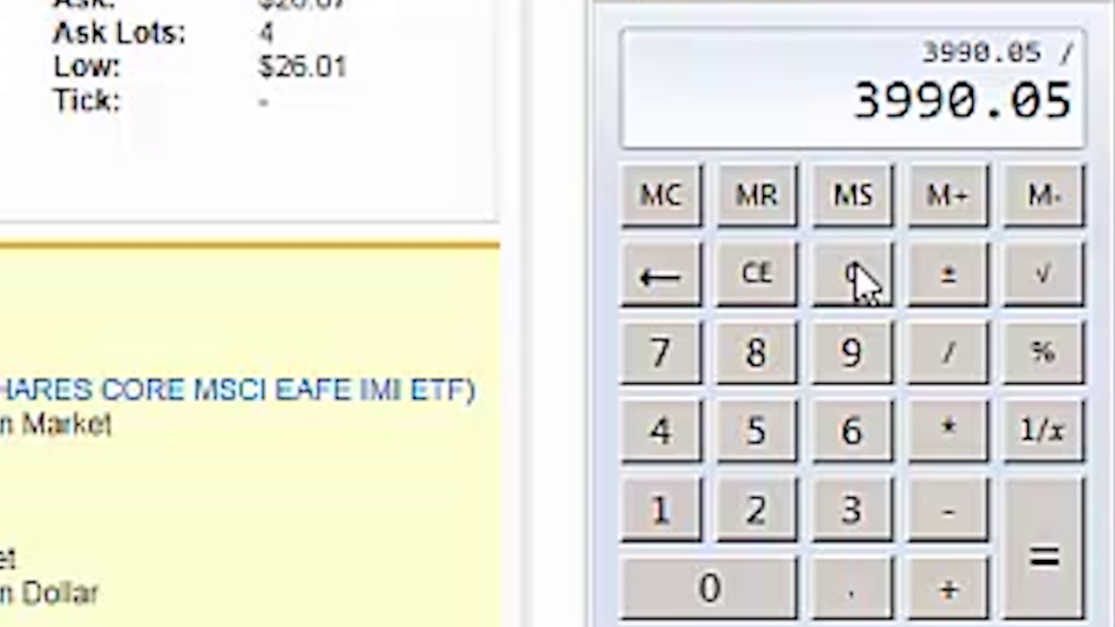
type("26.07")
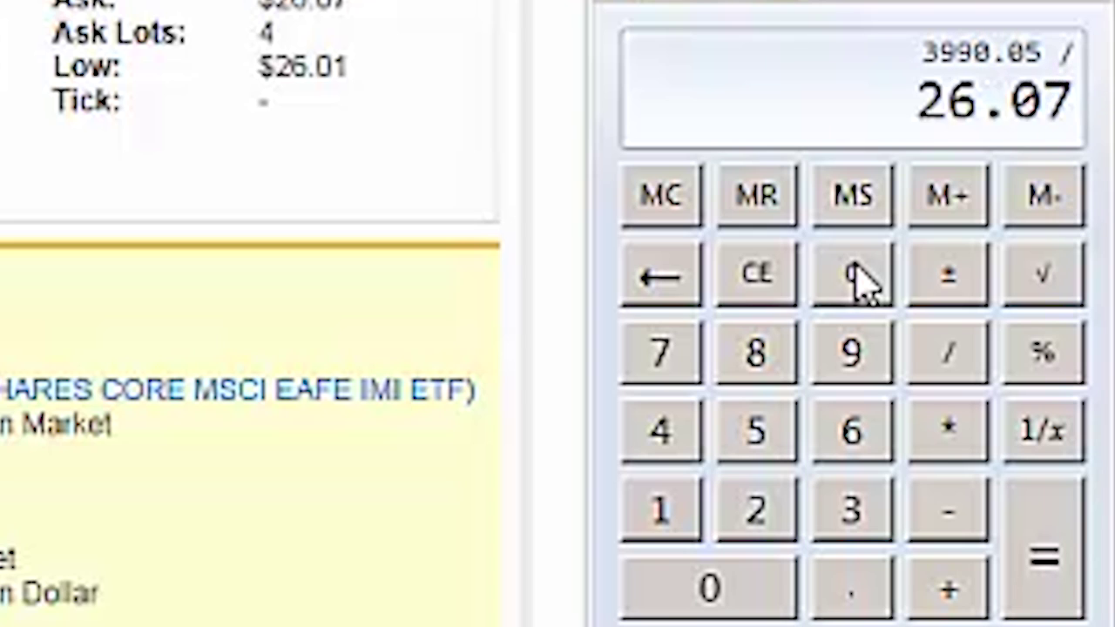
key("Return")
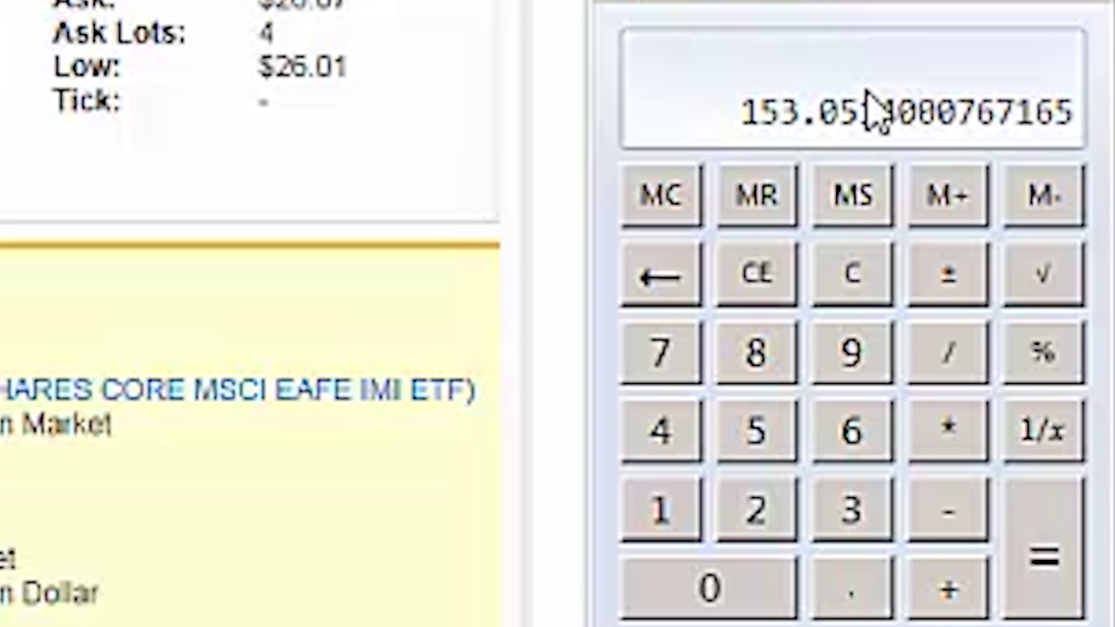
Step: Submit an XEF limit buy of 153 units at a $26.10 price limit
left_click(280, 264)
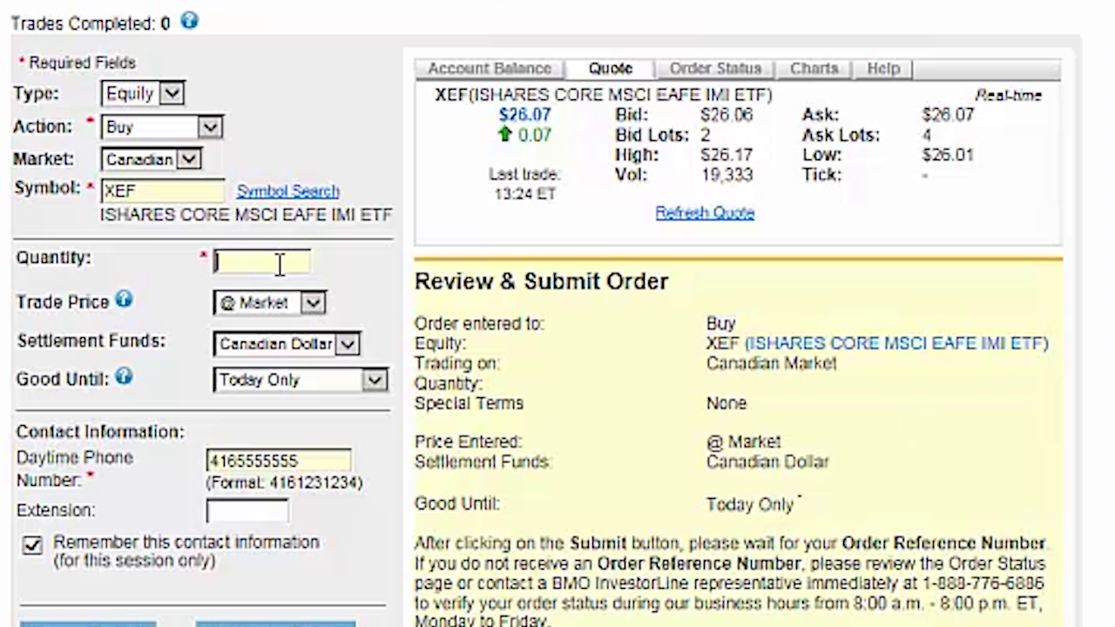
type("153")
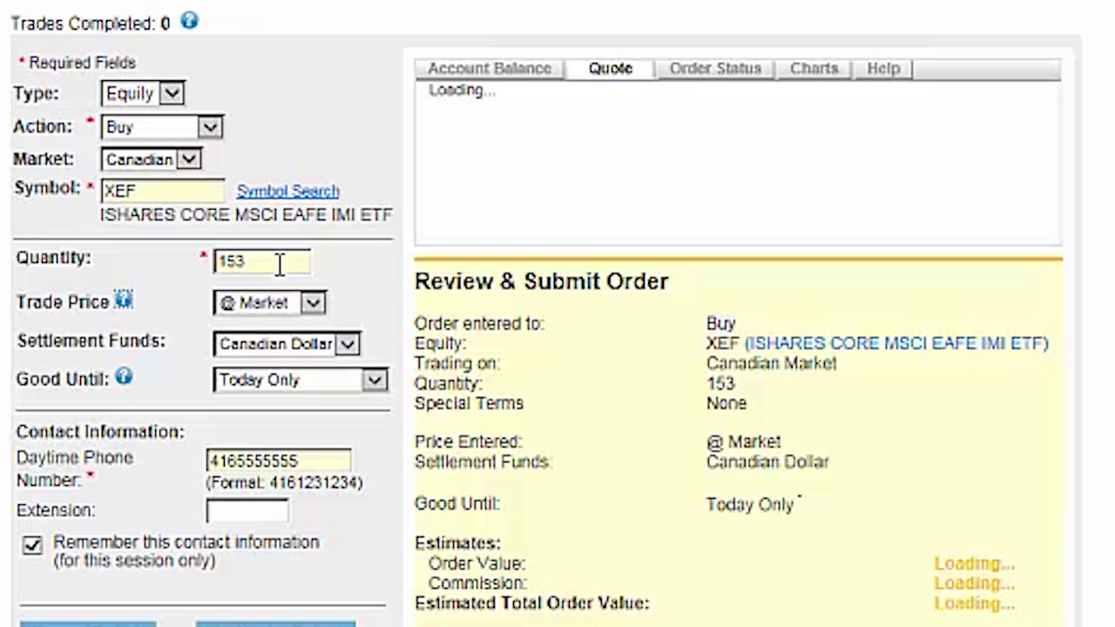
left_click(314, 303)
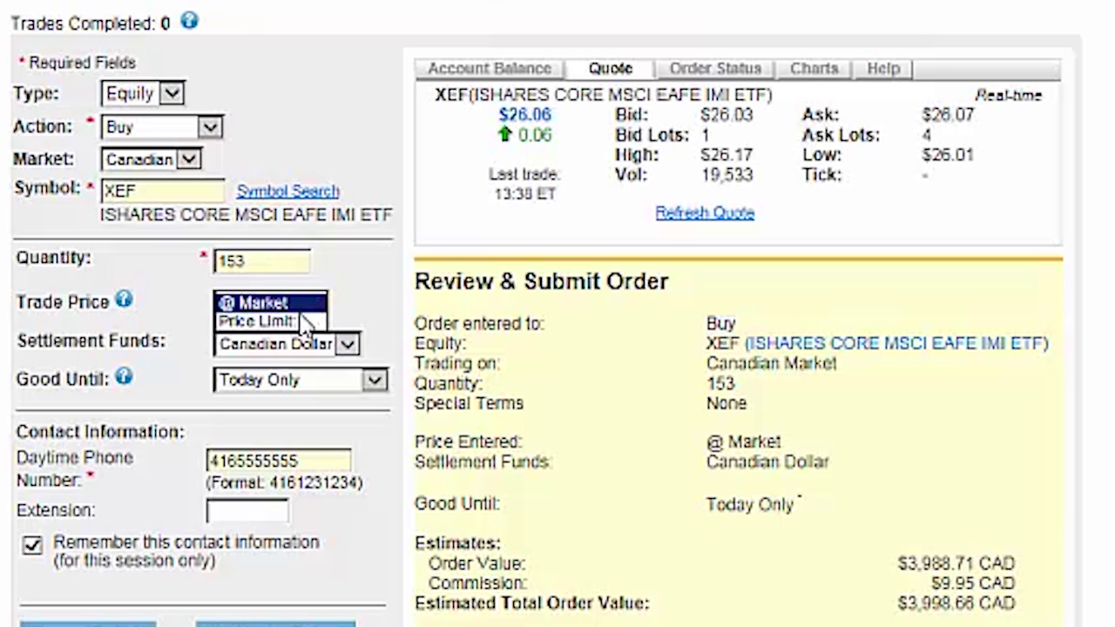
left_click(301, 320)
left_click(287, 341)
type("26.10")
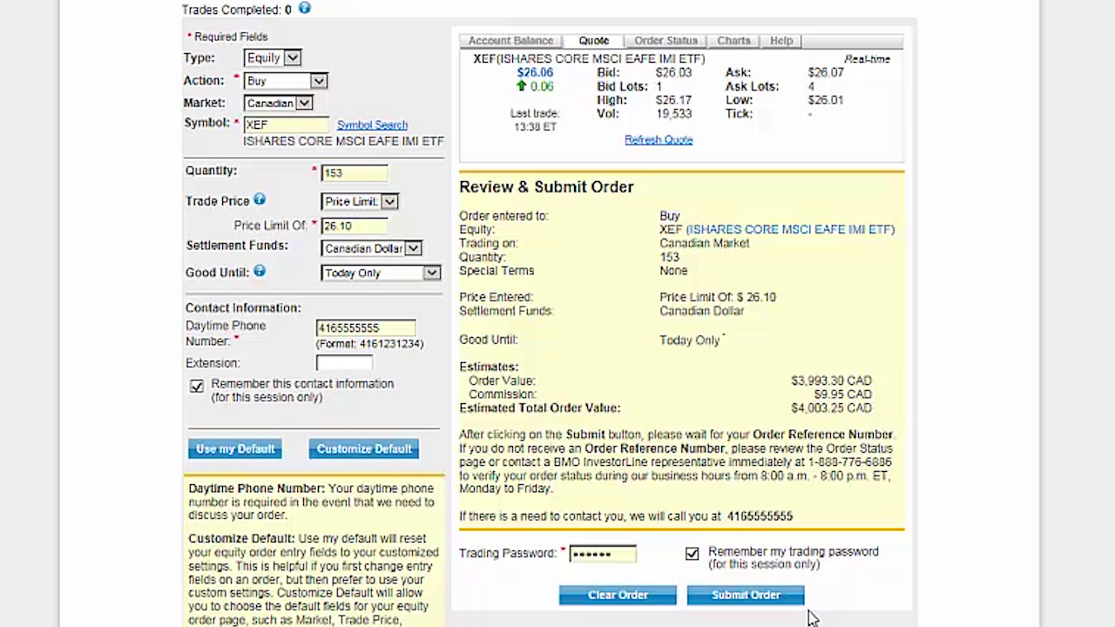
left_click(751, 598)
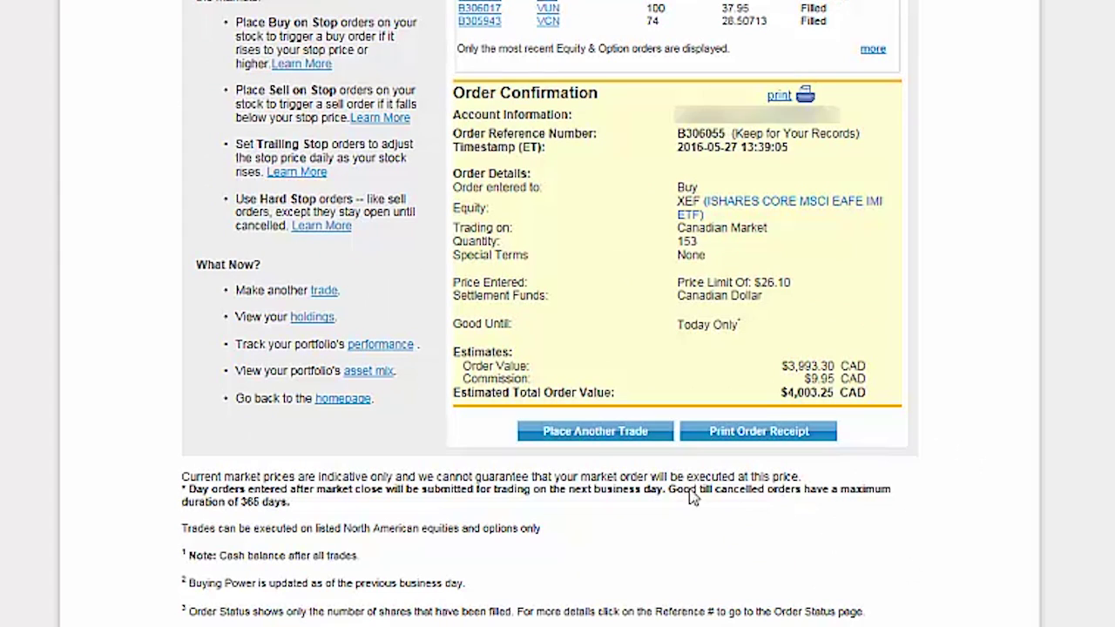
Step: Start another trade as a Buy for symbol XEC and load its quote ($20.49 ask)
left_click(595, 433)
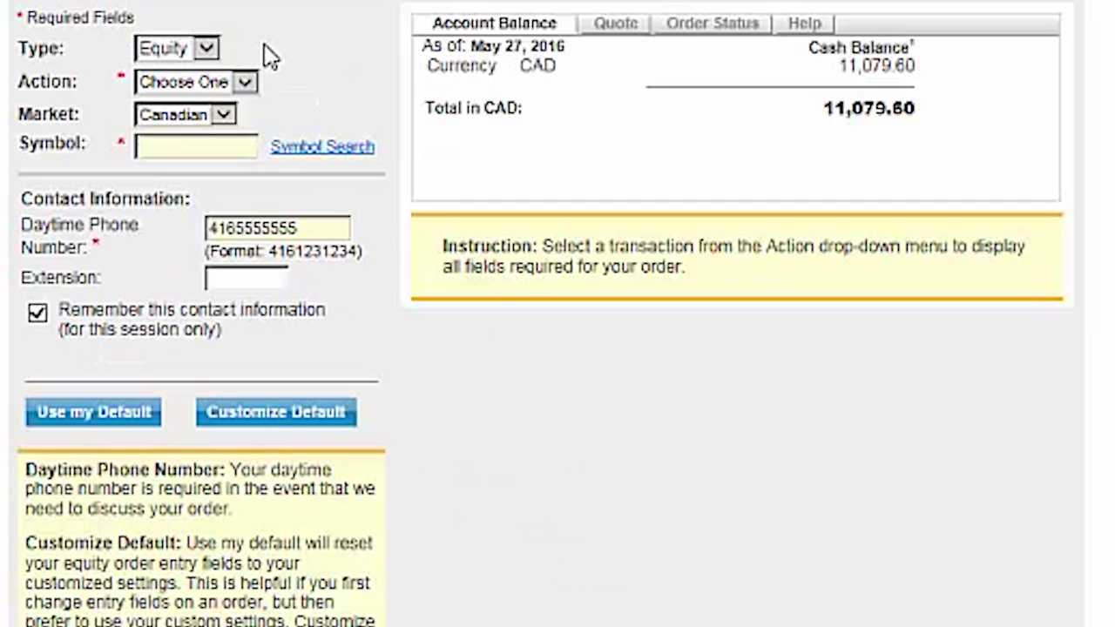
left_click(246, 82)
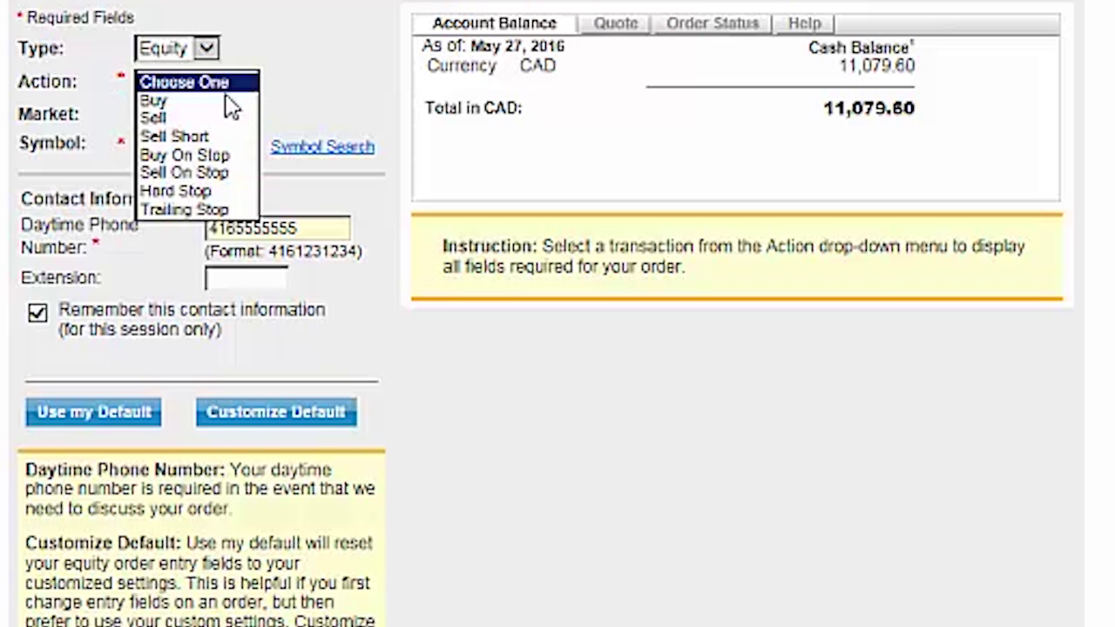
left_click(228, 102)
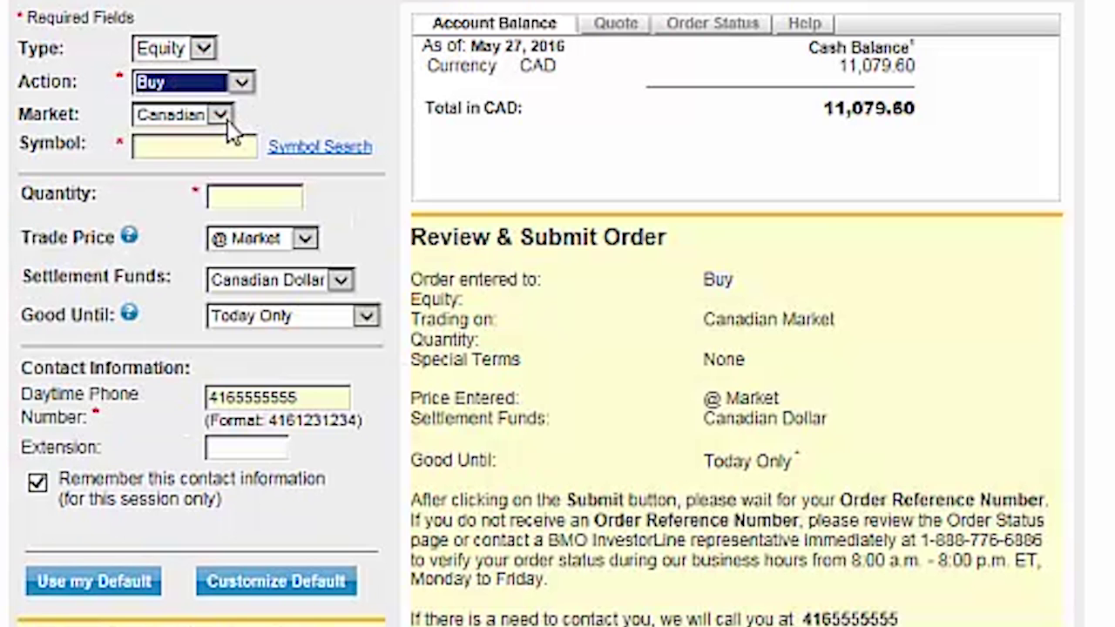
left_click(227, 148)
type("XEC")
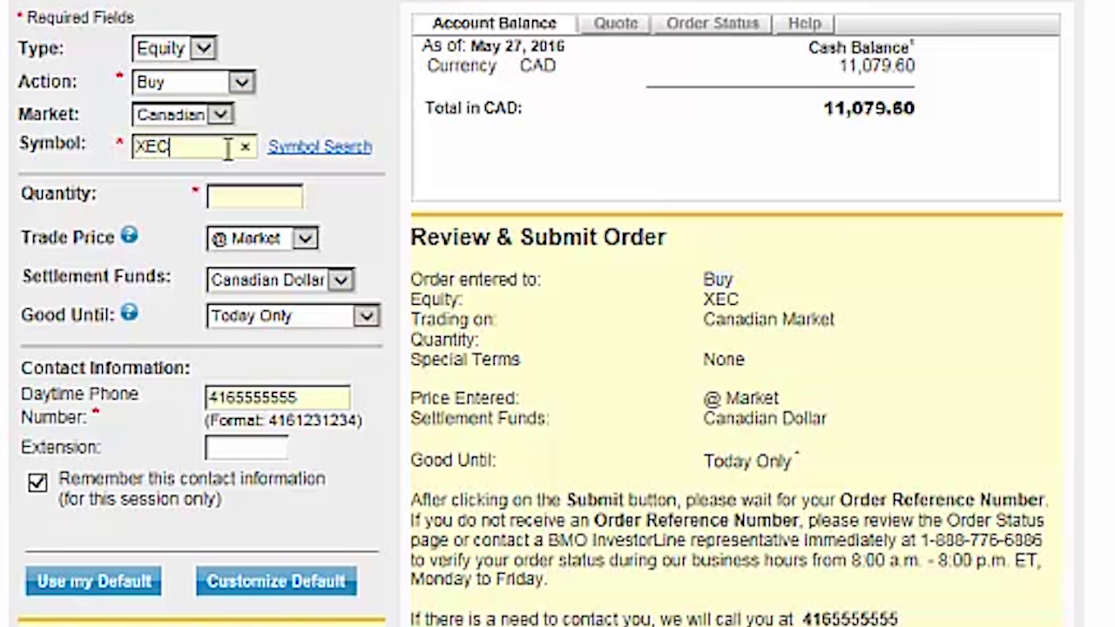
key("Tab")
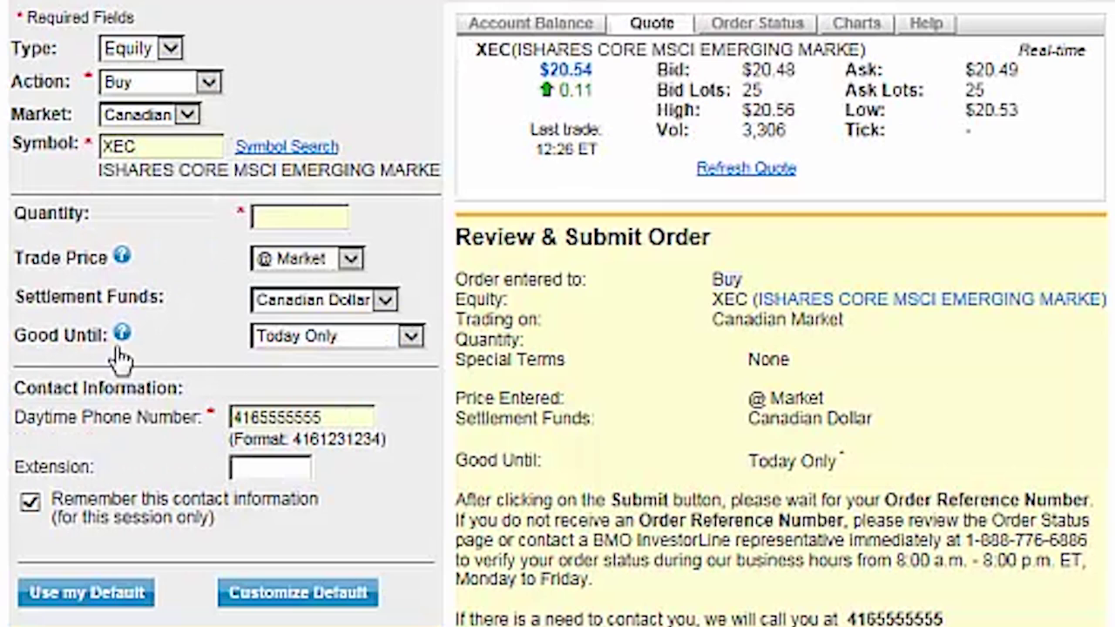
Step: Compute (25000 × 0.04 − 9.95) ÷ 20.49 in Calculator, about 48.32 XEC units
type("25")
type("000")
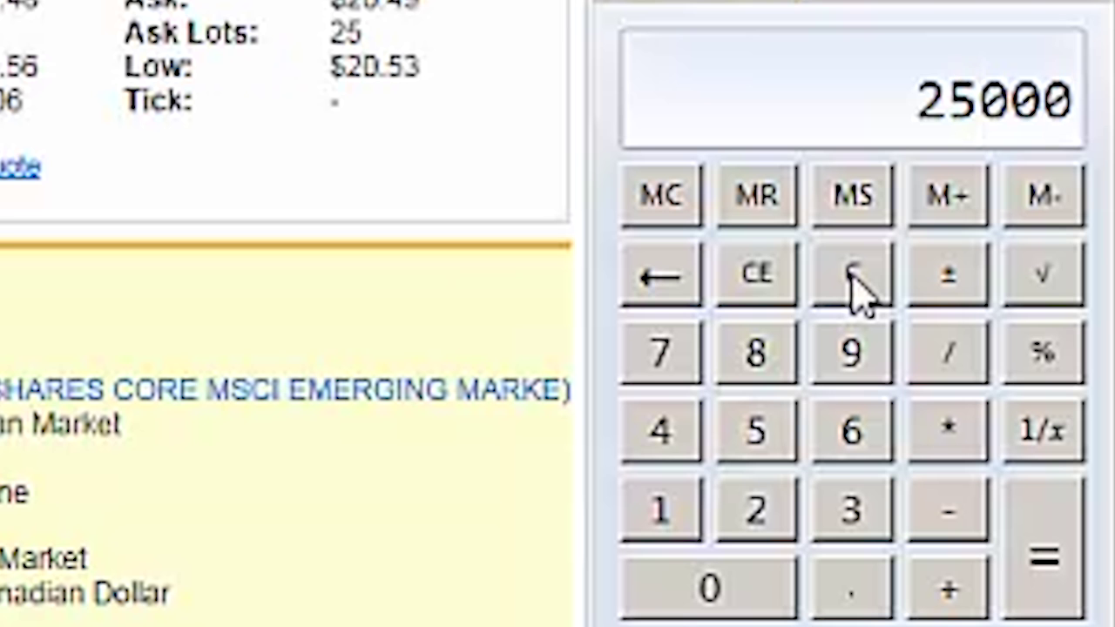
key("asterisk")
type("0.04")
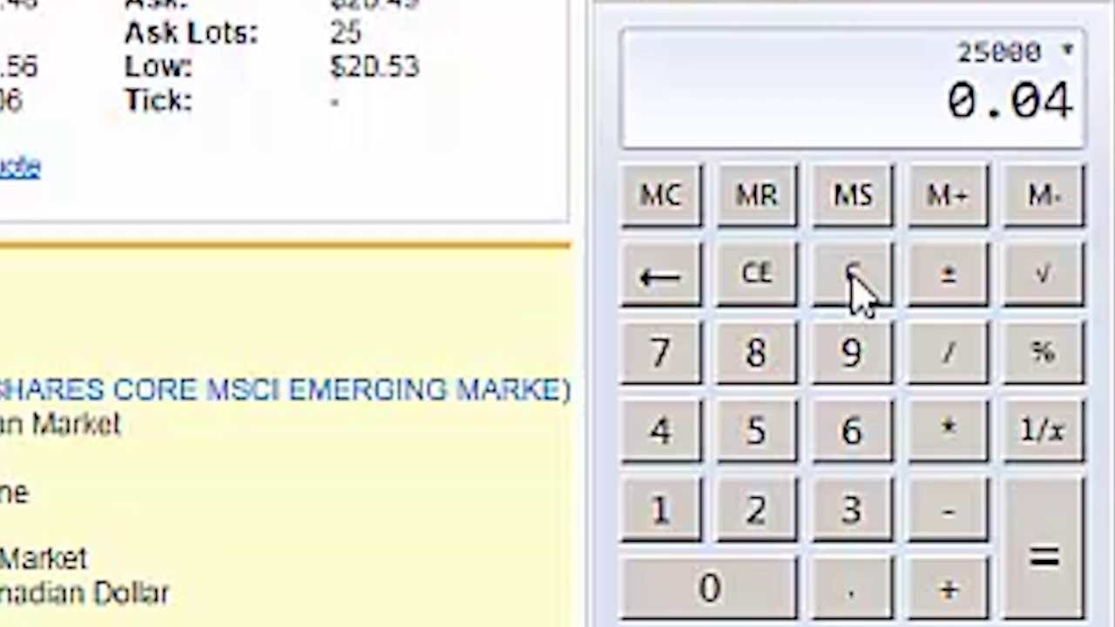
key("Return")
key("minus")
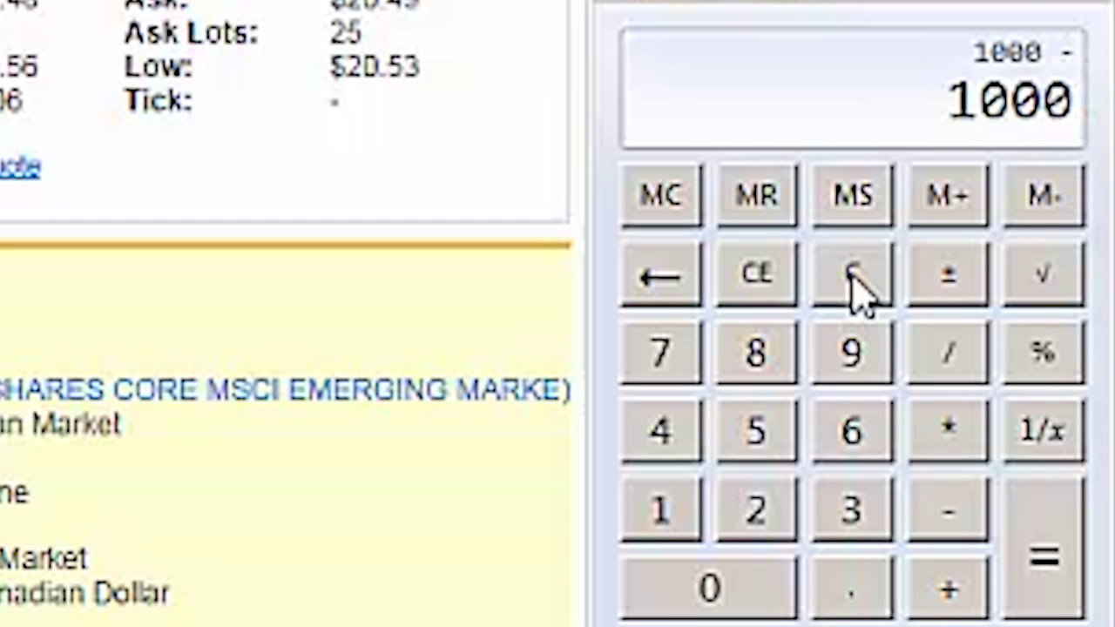
type("9.95")
key("Return")
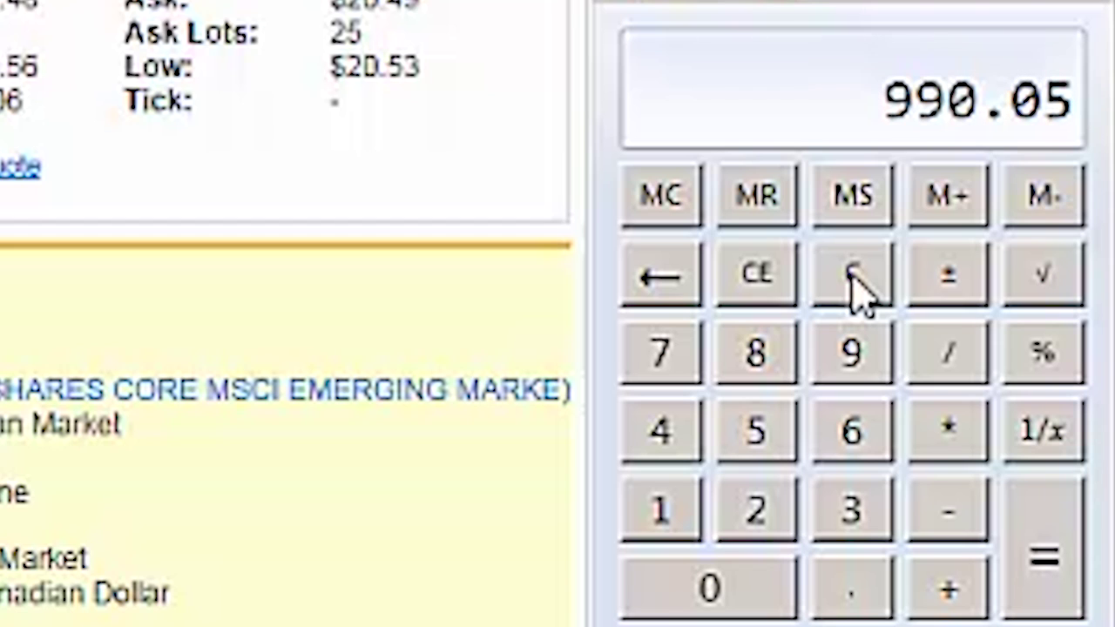
key("slash")
type("20.49")
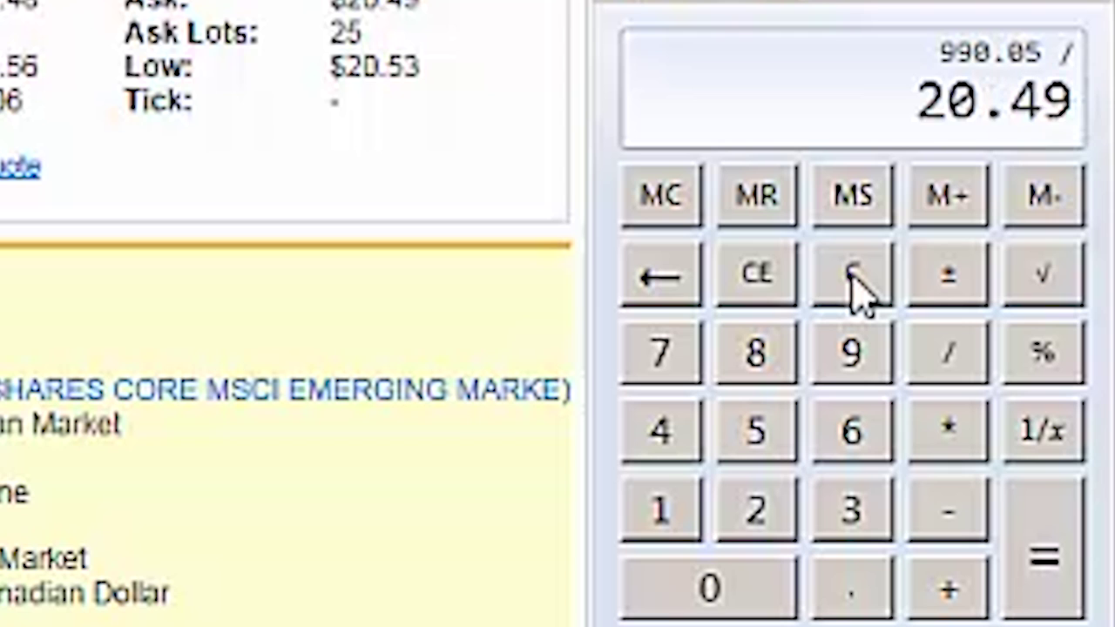
key("Return")
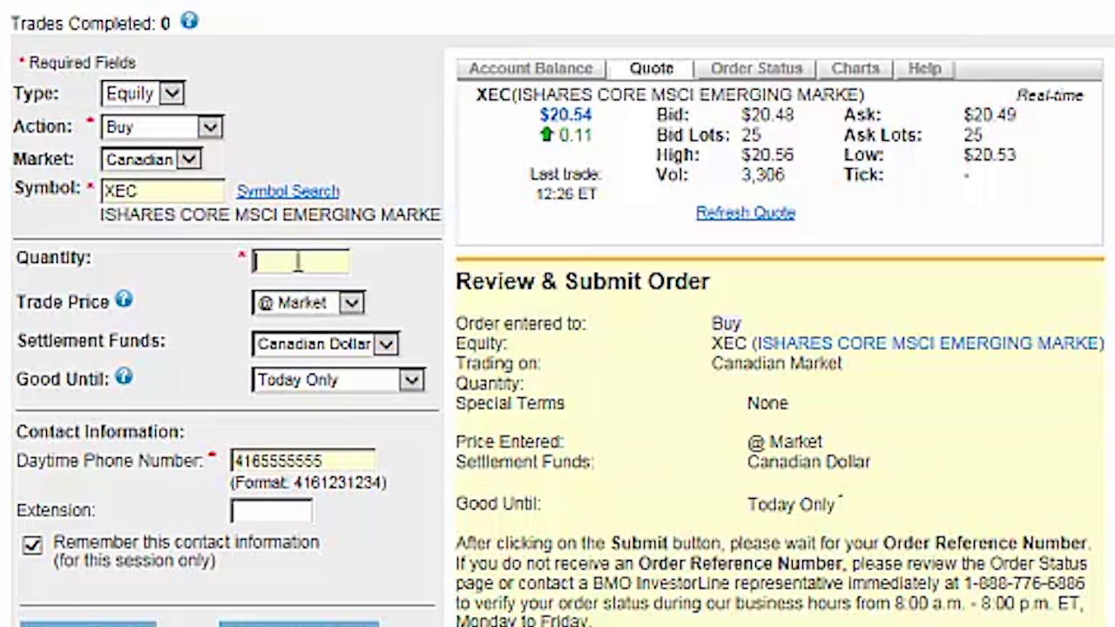
Step: Fill the XEC order with quantity 48 and a $20.53 price limit
left_click(297, 261)
type("48")
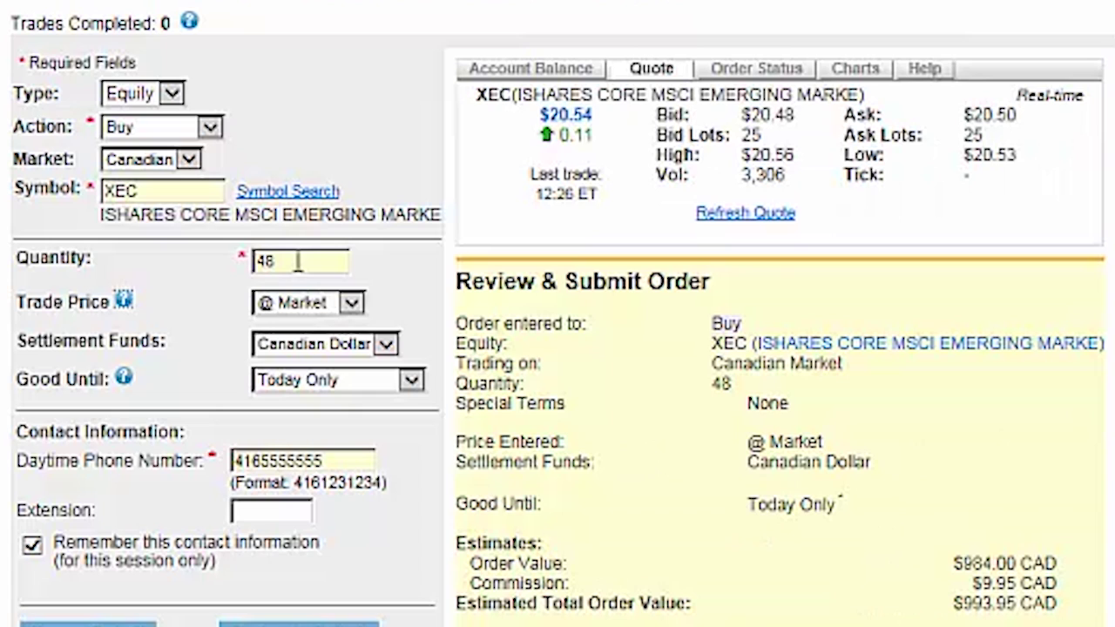
left_click(351, 301)
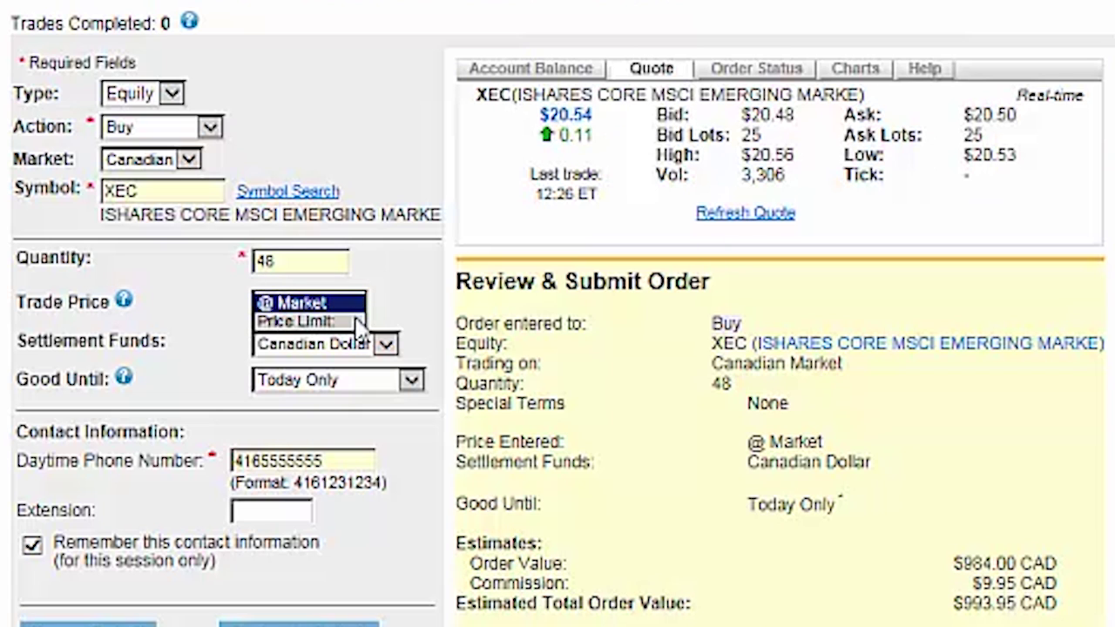
left_click(331, 321)
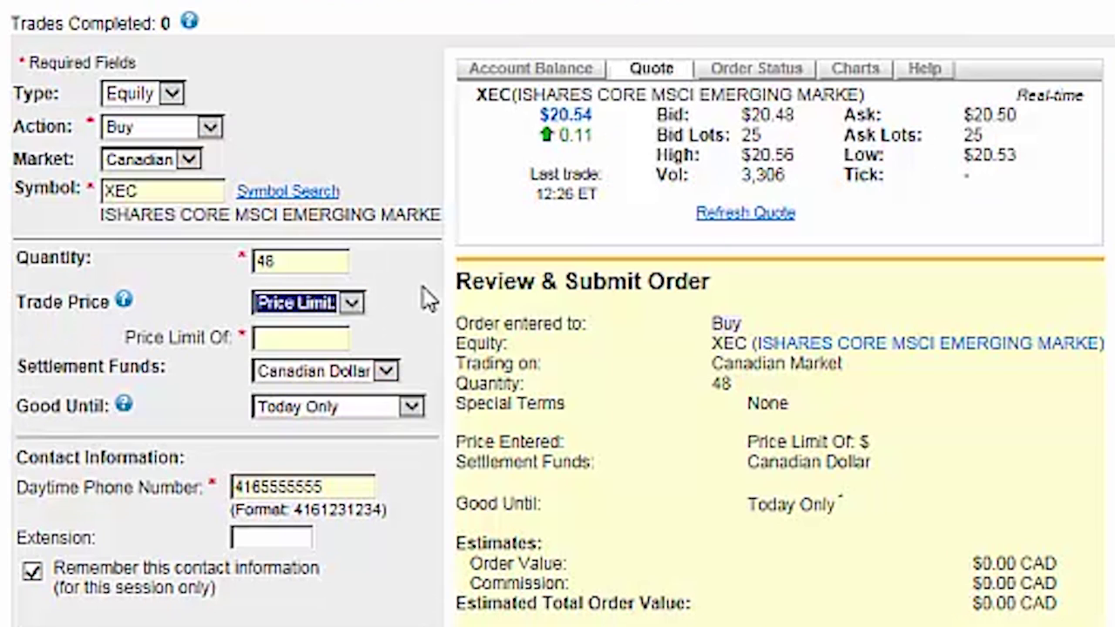
left_click(332, 338)
type("20.53")
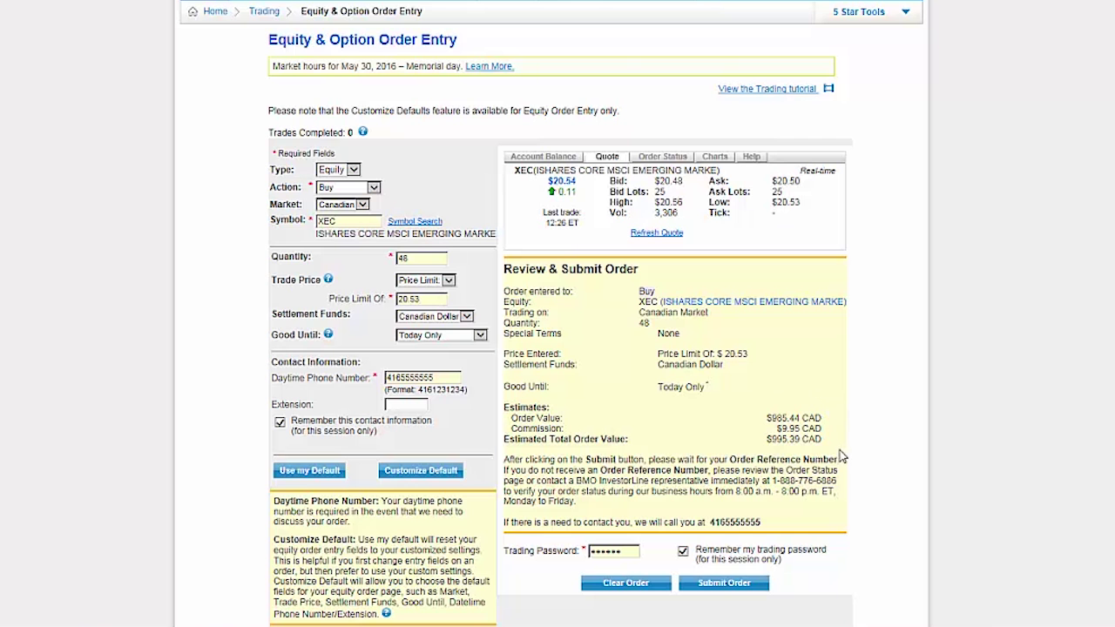
Step: Submit the XEC order, then set up a new Buy for VAB and load its $25.96 quote
left_click(745, 586)
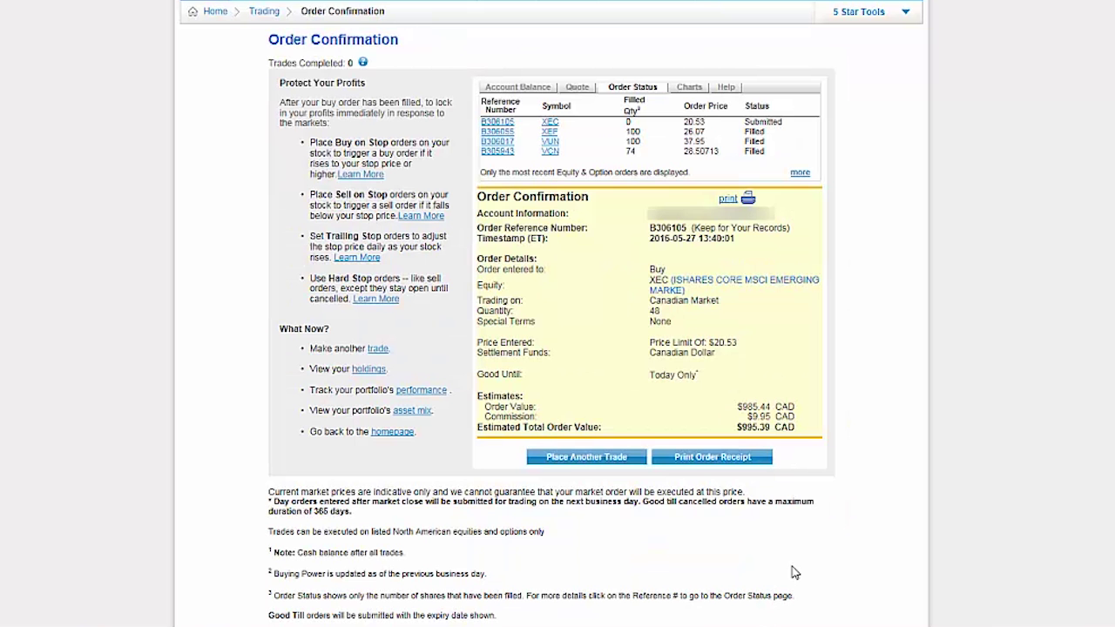
left_click(627, 460)
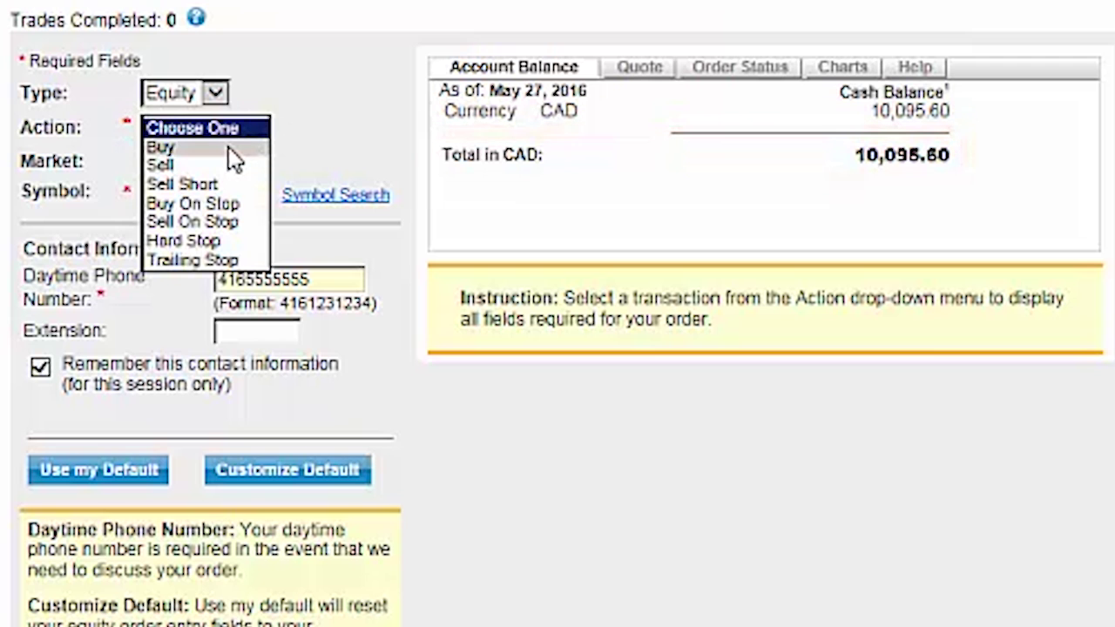
left_click(228, 147)
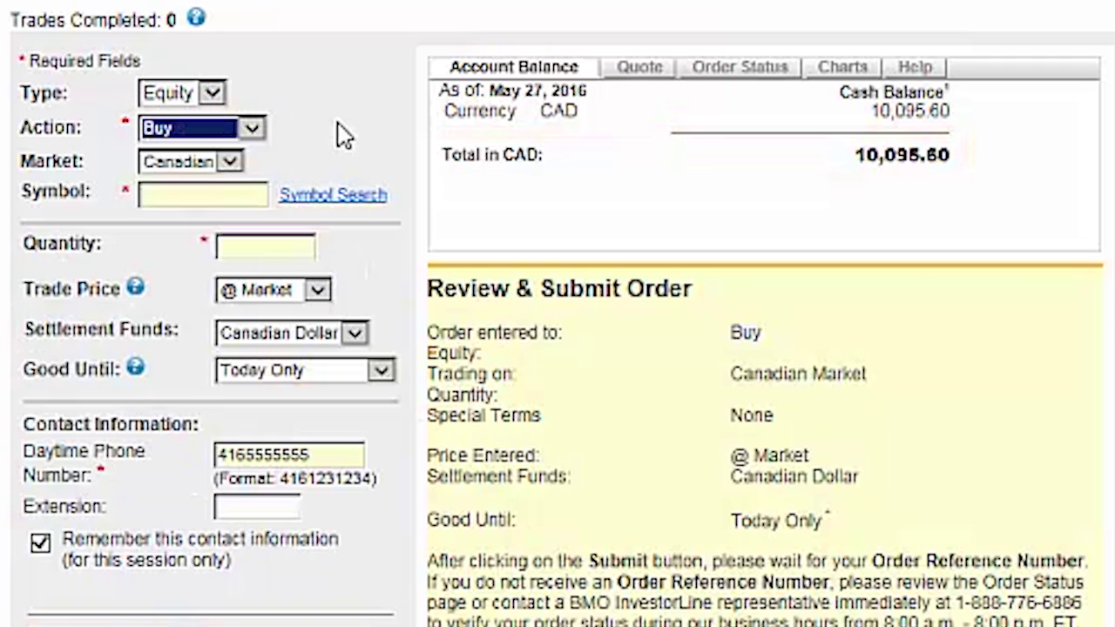
left_click(234, 197)
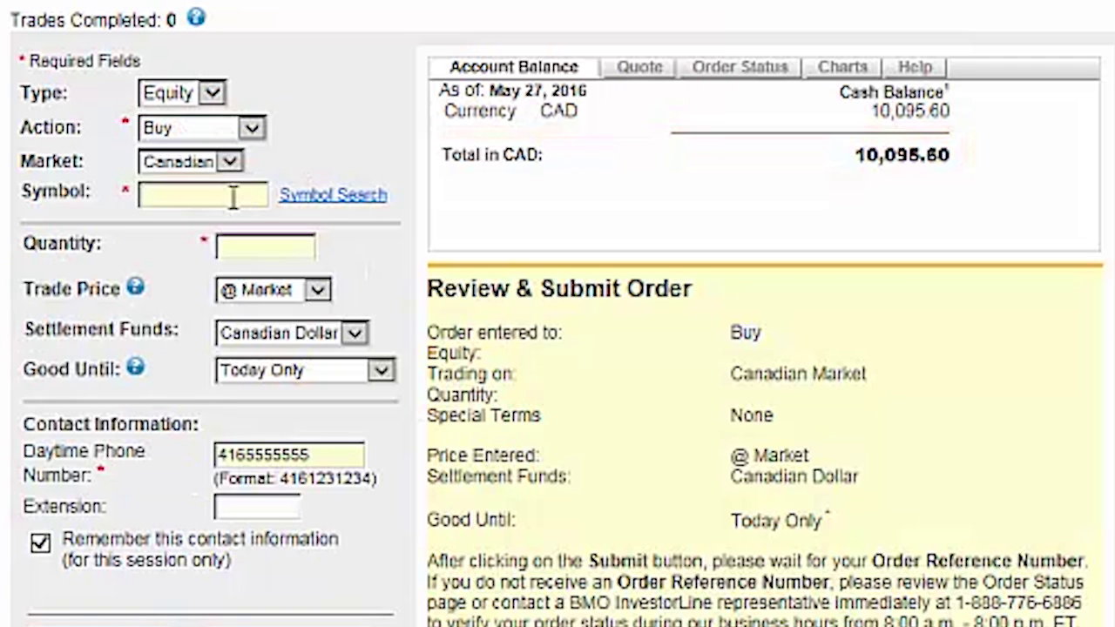
type("VAB")
key("Tab")
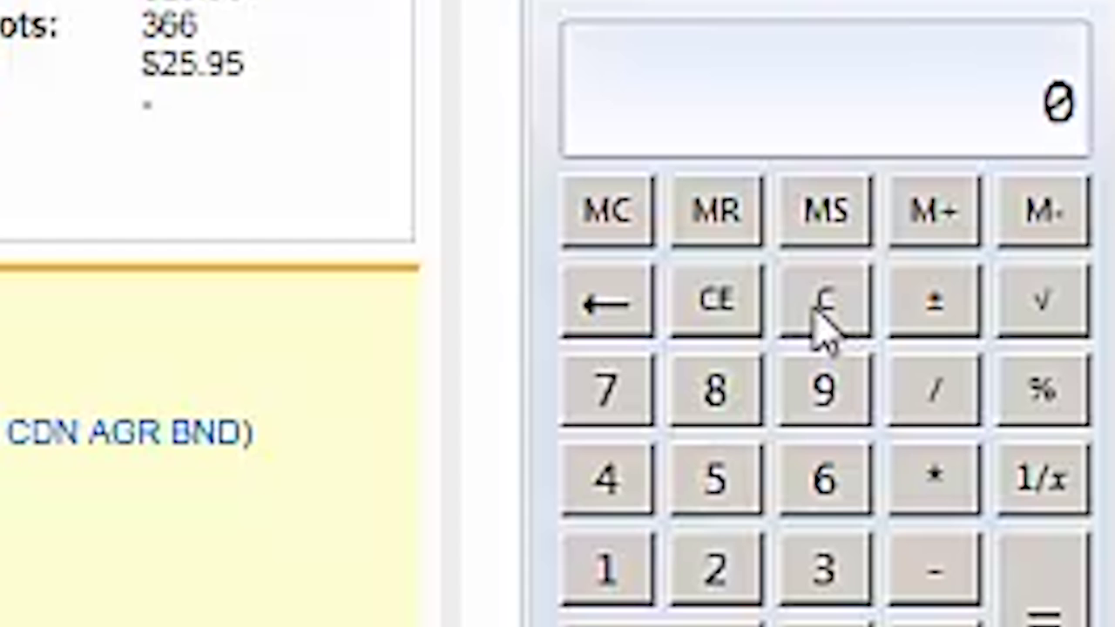
Step: Calculate (10095.6 − 9.95) ÷ 25.96 in Calculator, about 388.51 VAB units
type("10095")
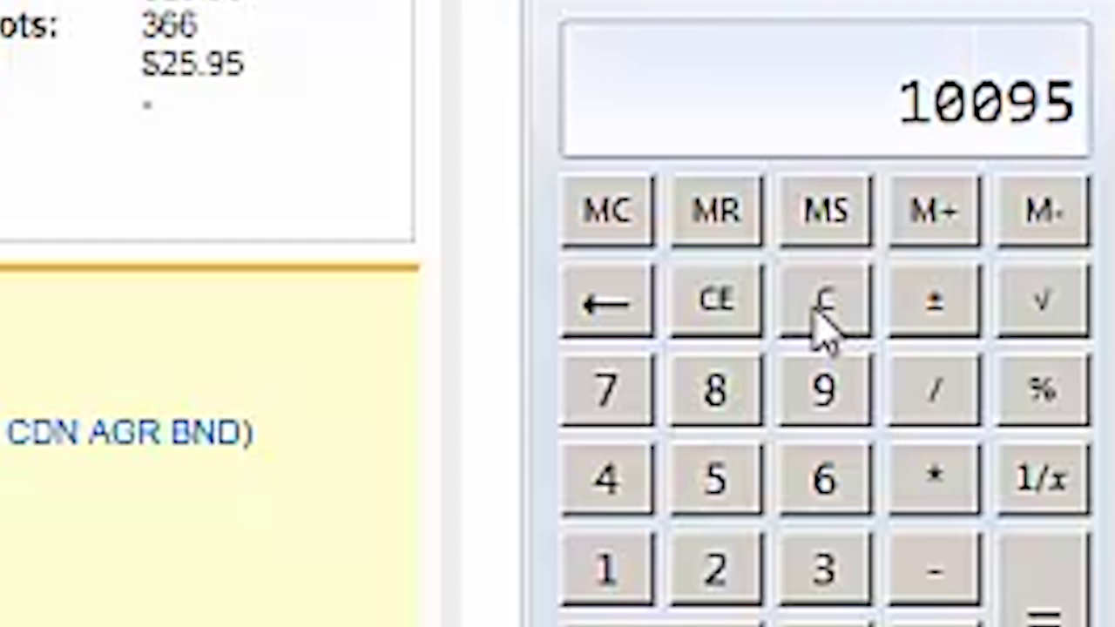
type(".6 - 9.95")
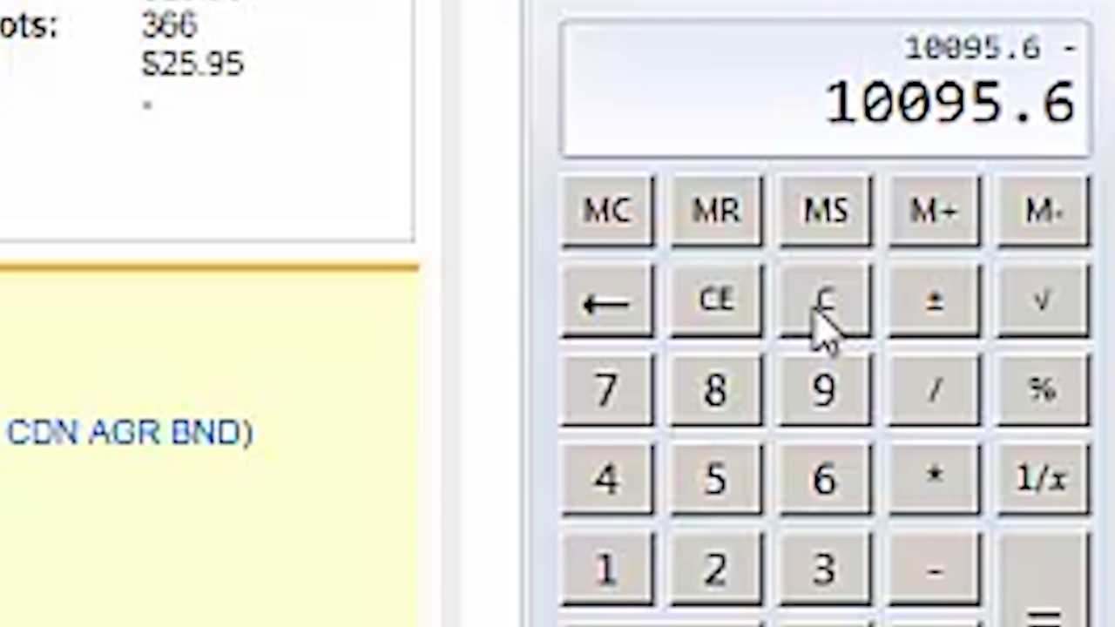
key("Return")
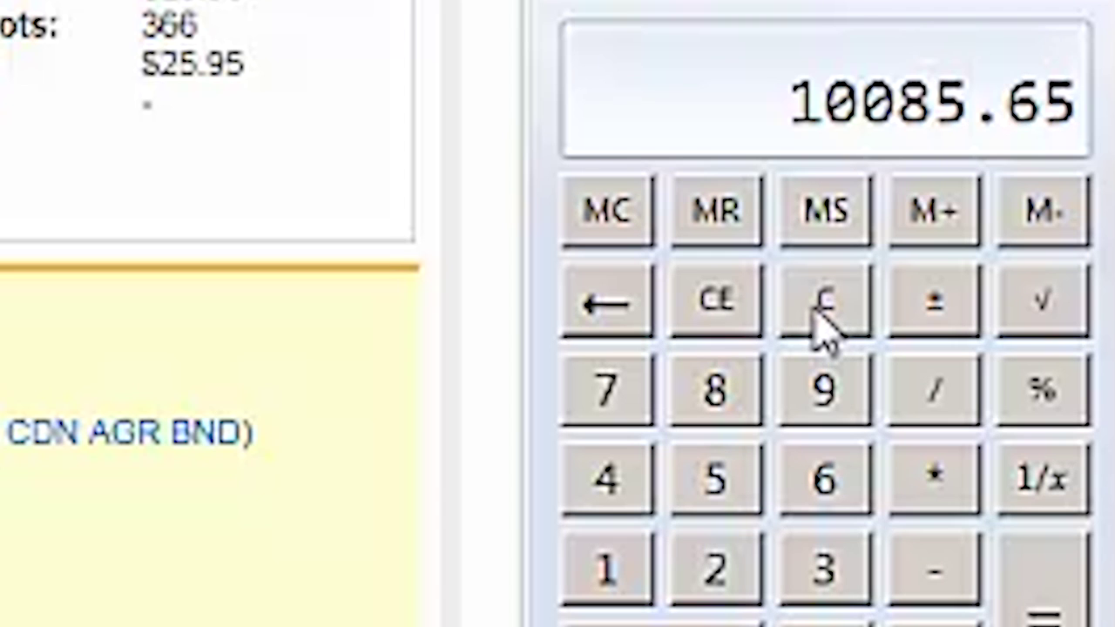
key("slash")
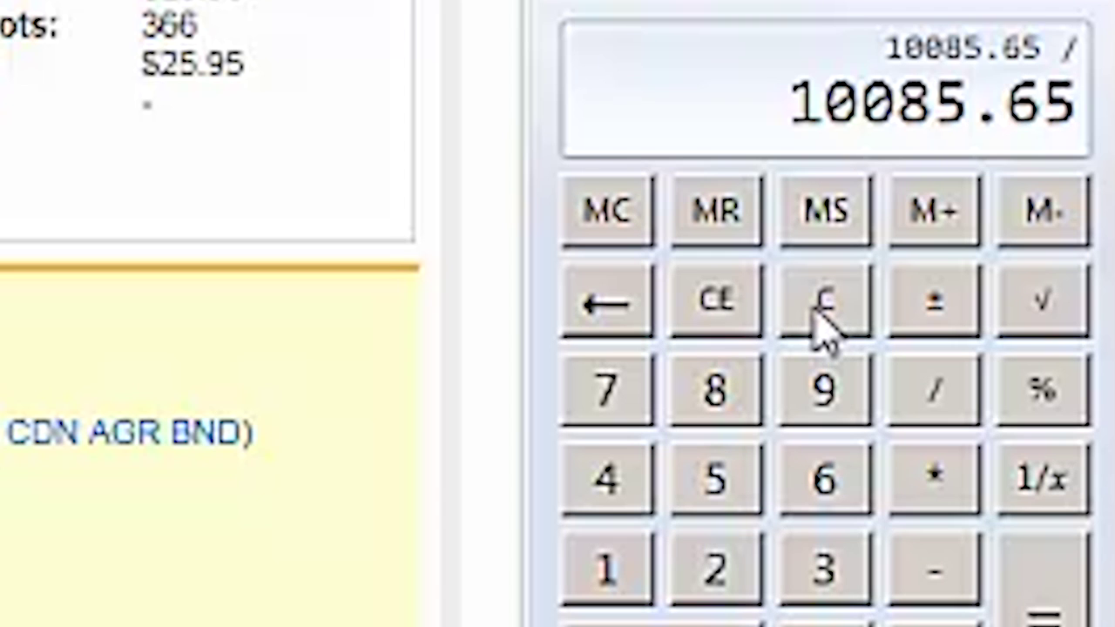
type("25.96")
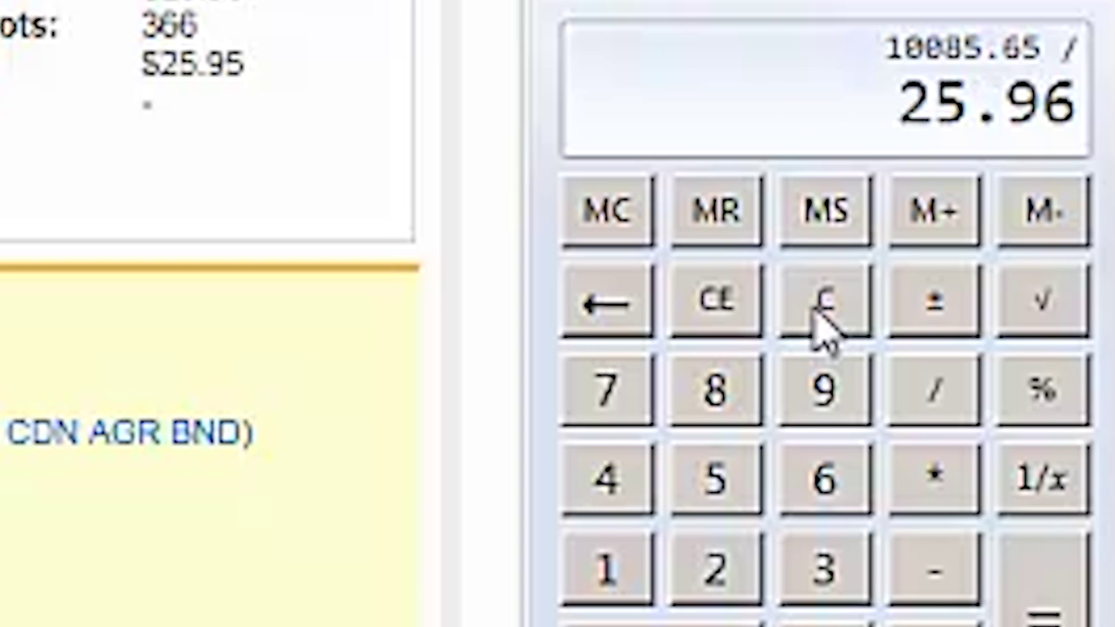
key("Return")
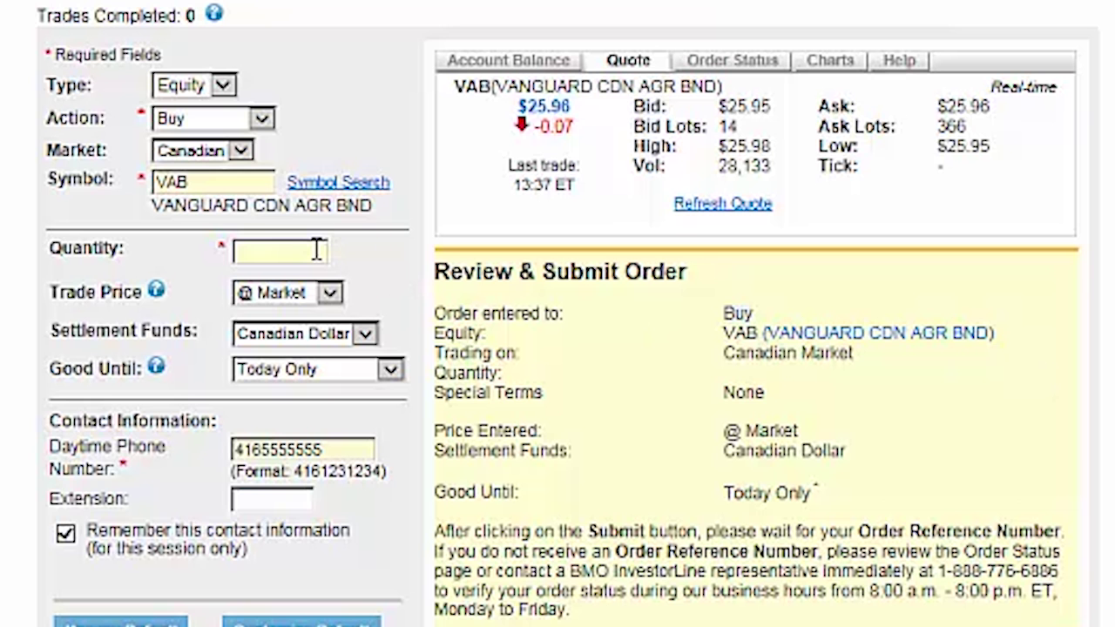
Step: Submit a VAB limit buy of 388 units at a $25.96 price limit
left_click(310, 250)
type("388")
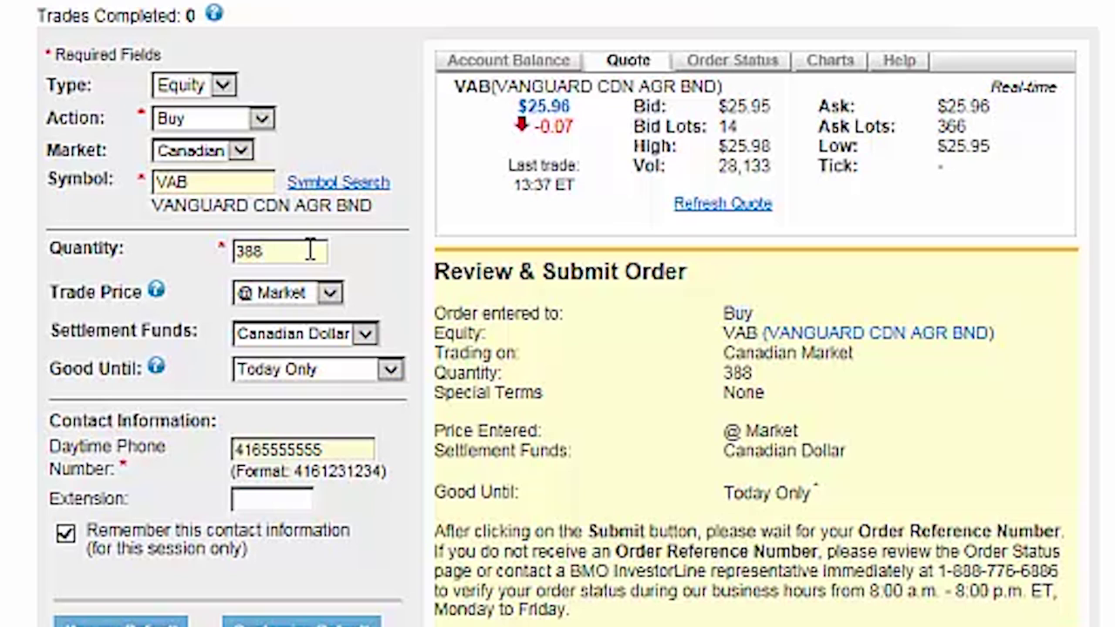
left_click(330, 294)
left_click(317, 309)
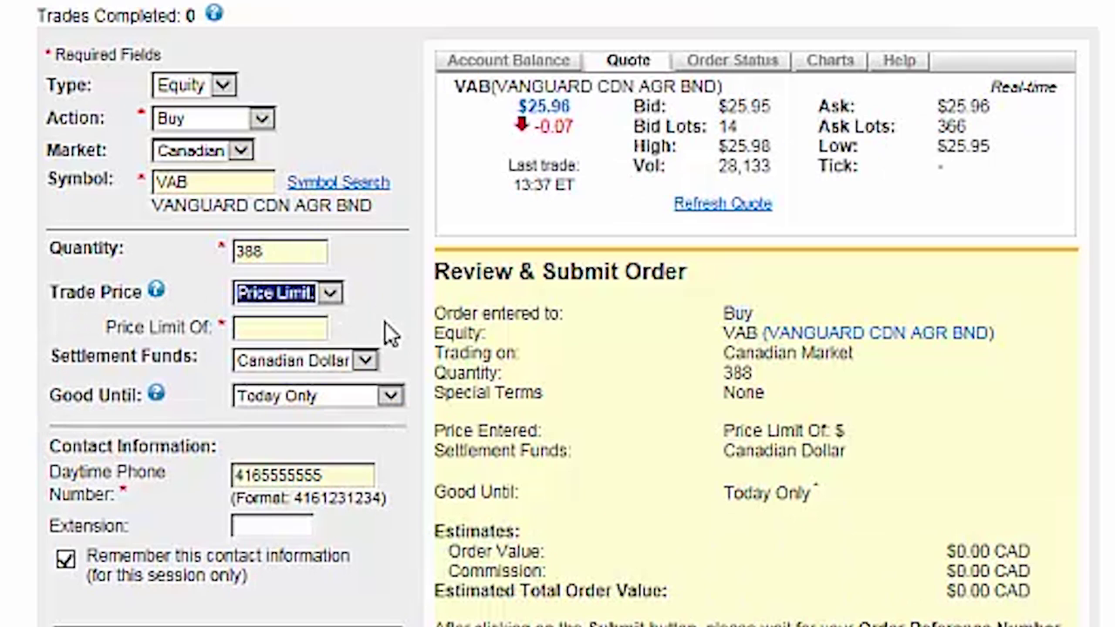
left_click(304, 333)
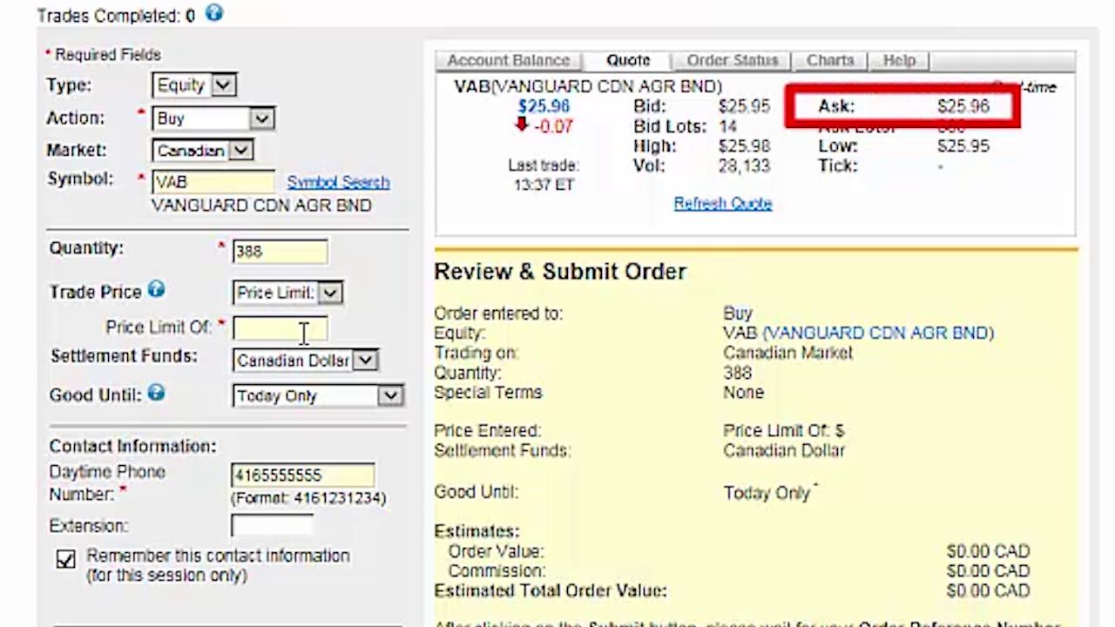
type("25.96")
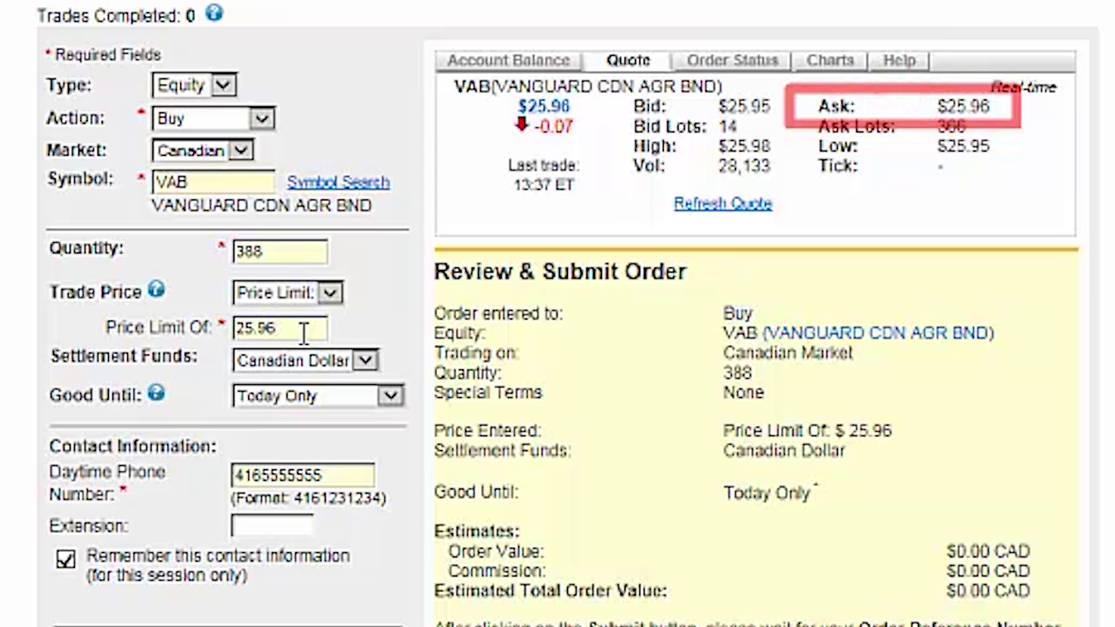
key("Tab")
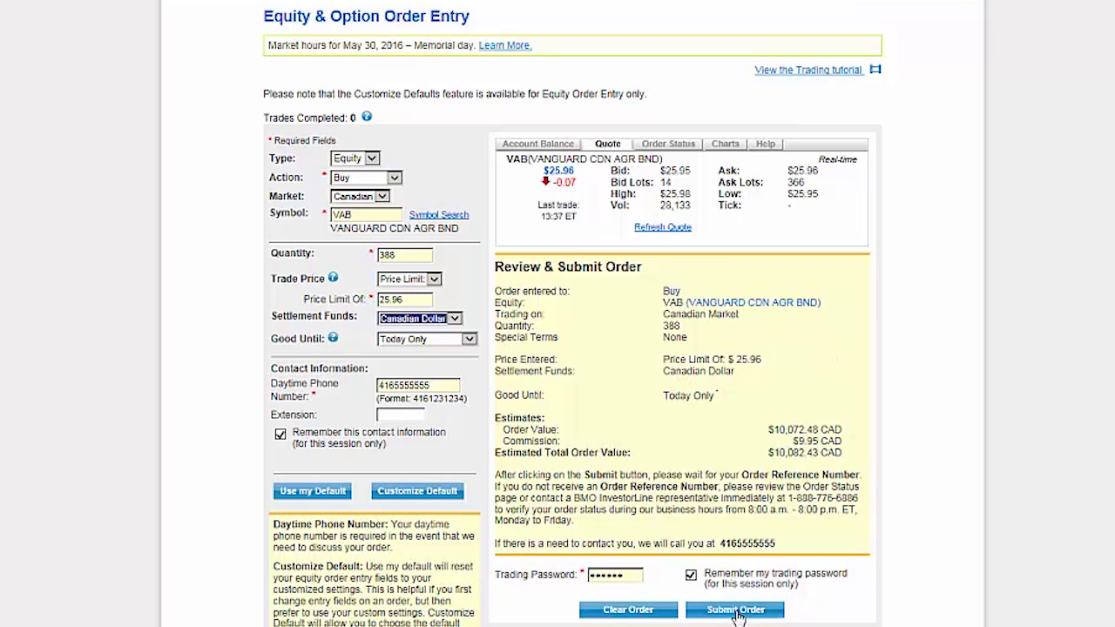
left_click(736, 612)
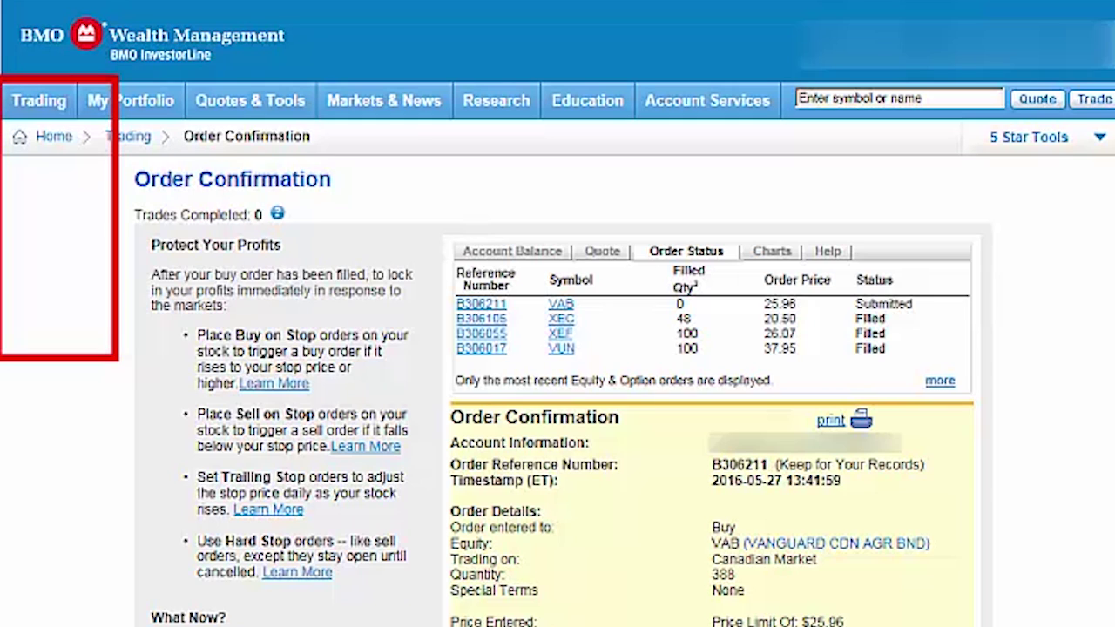
Step: Check Order Status shows all five ETF buys Filled, then view the portfolio Positions page
mouse_move(39, 100)
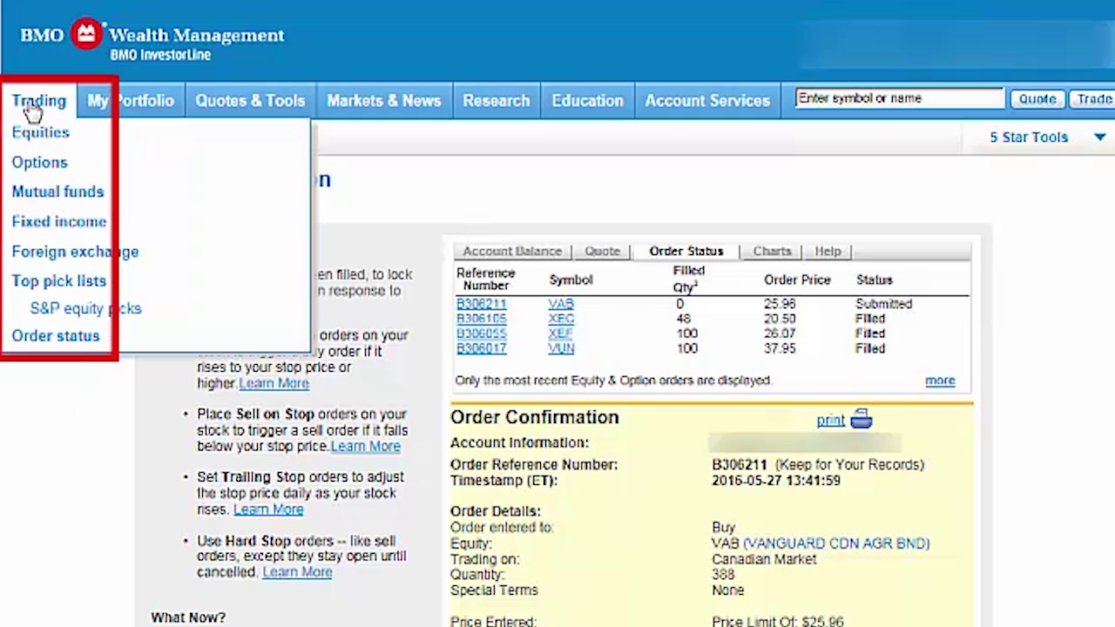
left_click(65, 342)
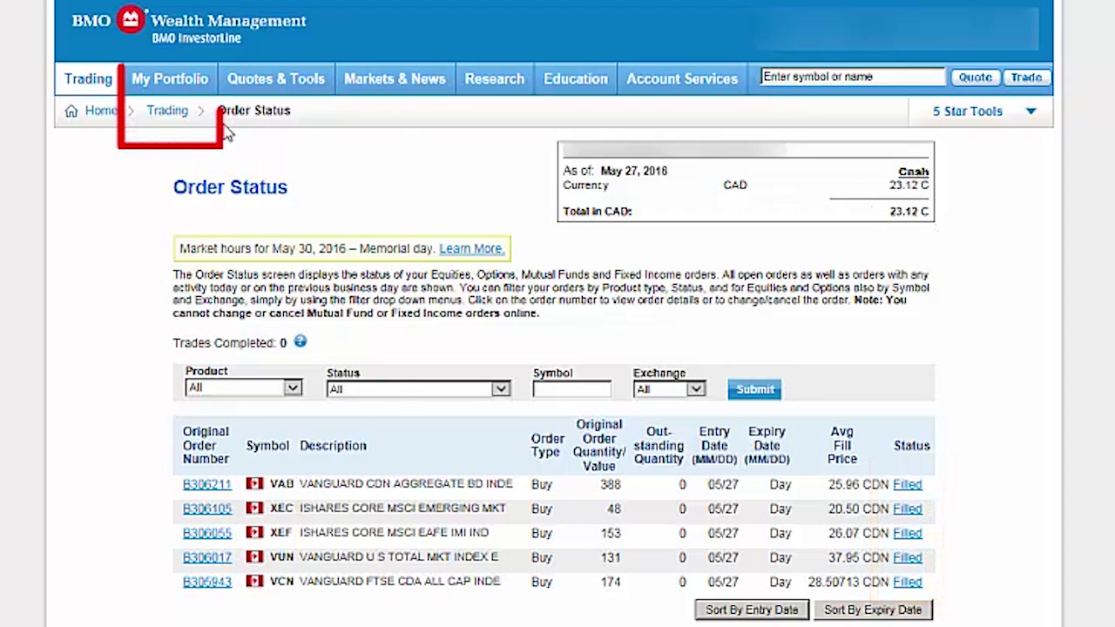
mouse_move(179, 80)
left_click(175, 132)
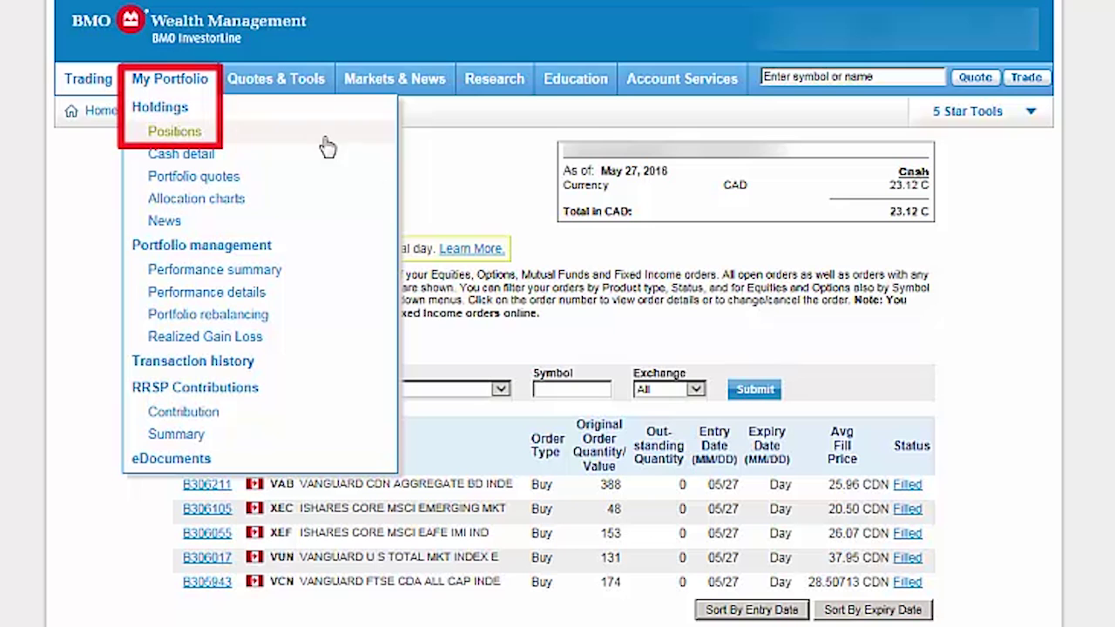